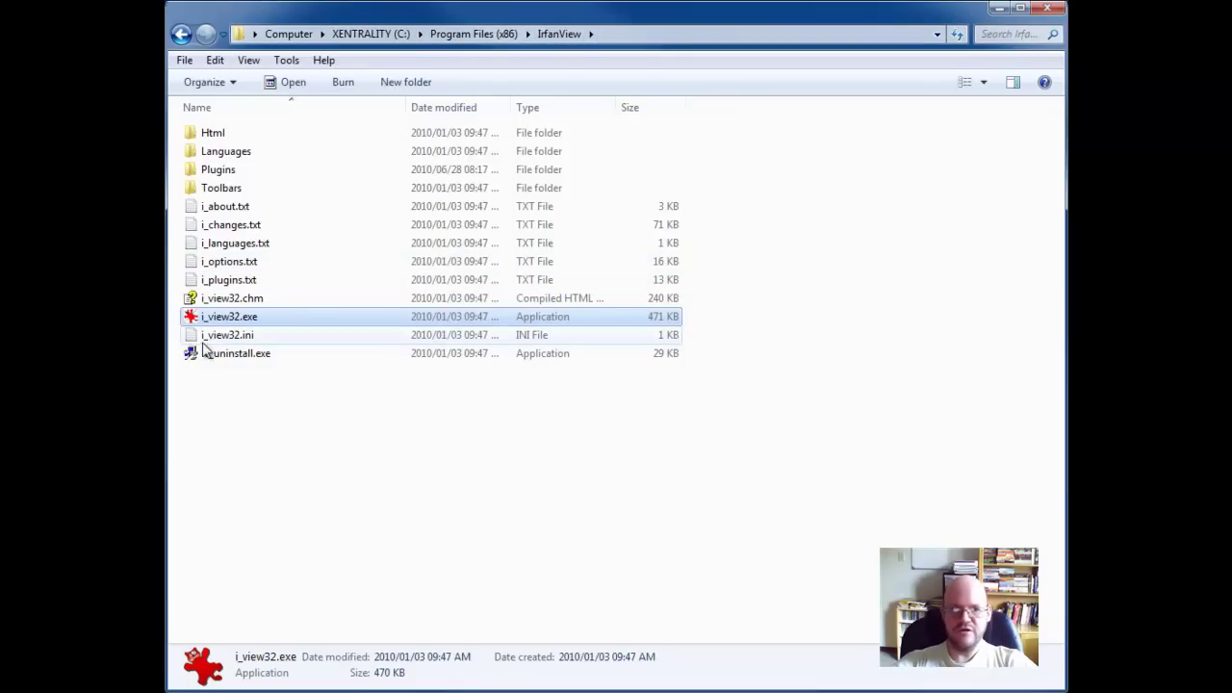
# Launch IrfanView and start a Batch Conversion/Rename job from the File menu.
pyautogui.doubleClick(240, 324)
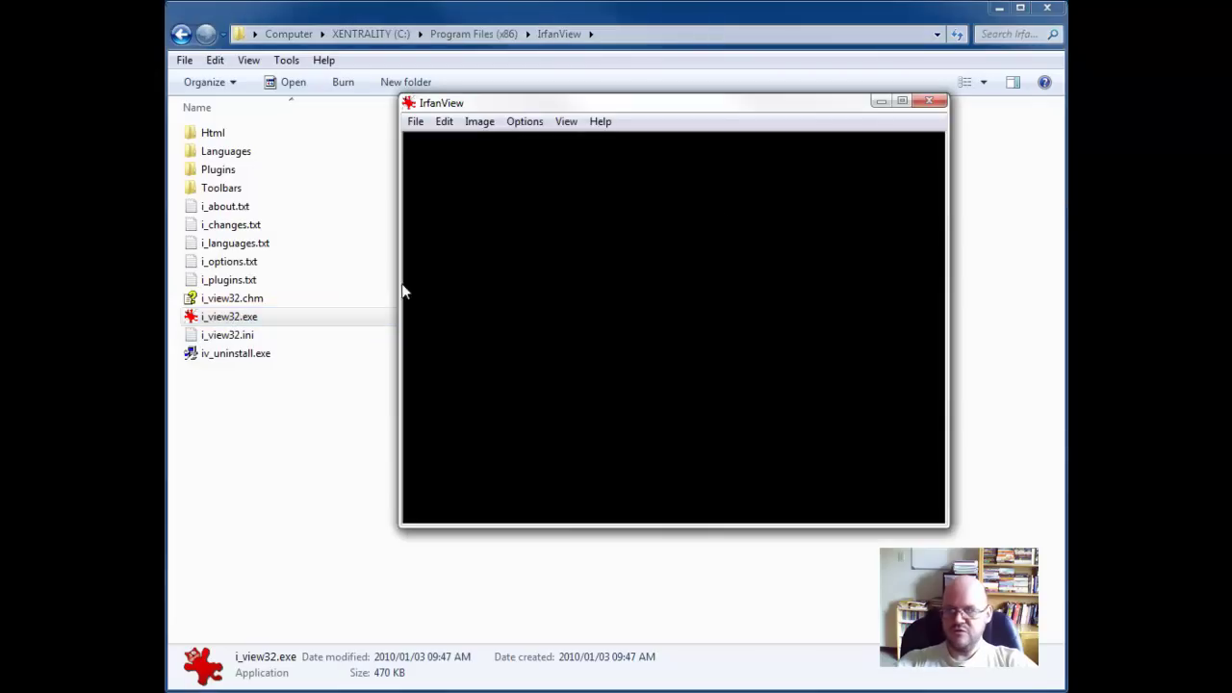
pyautogui.click(416, 122)
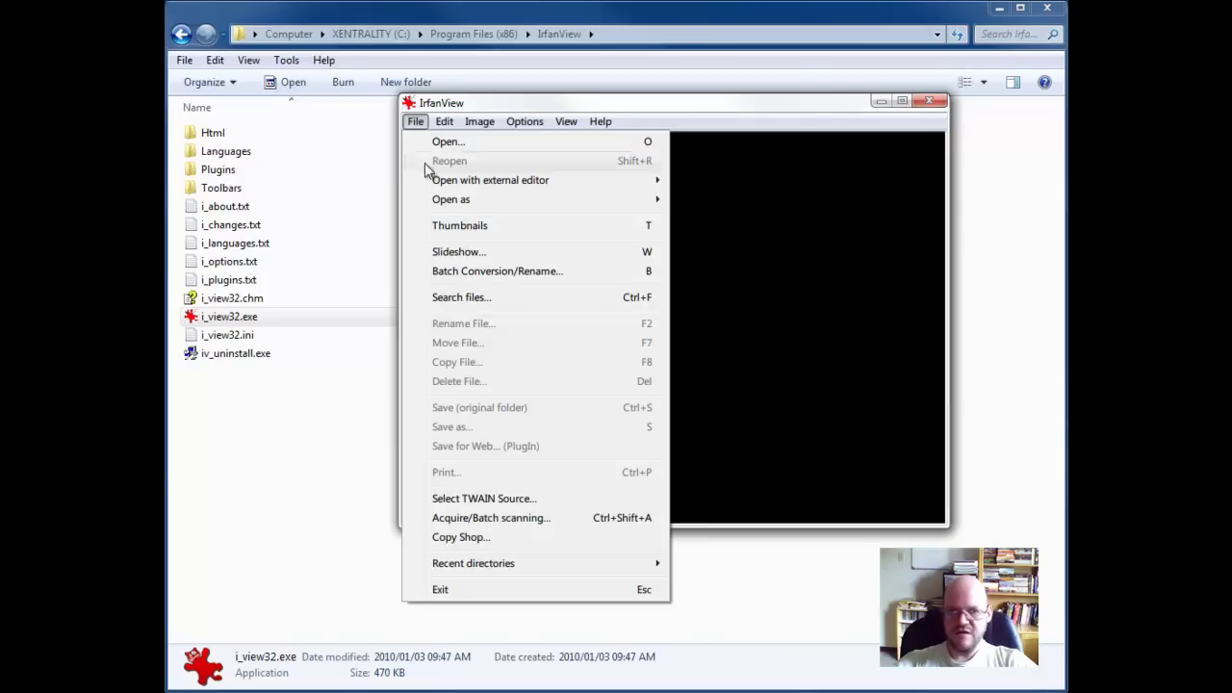
pyautogui.click(448, 271)
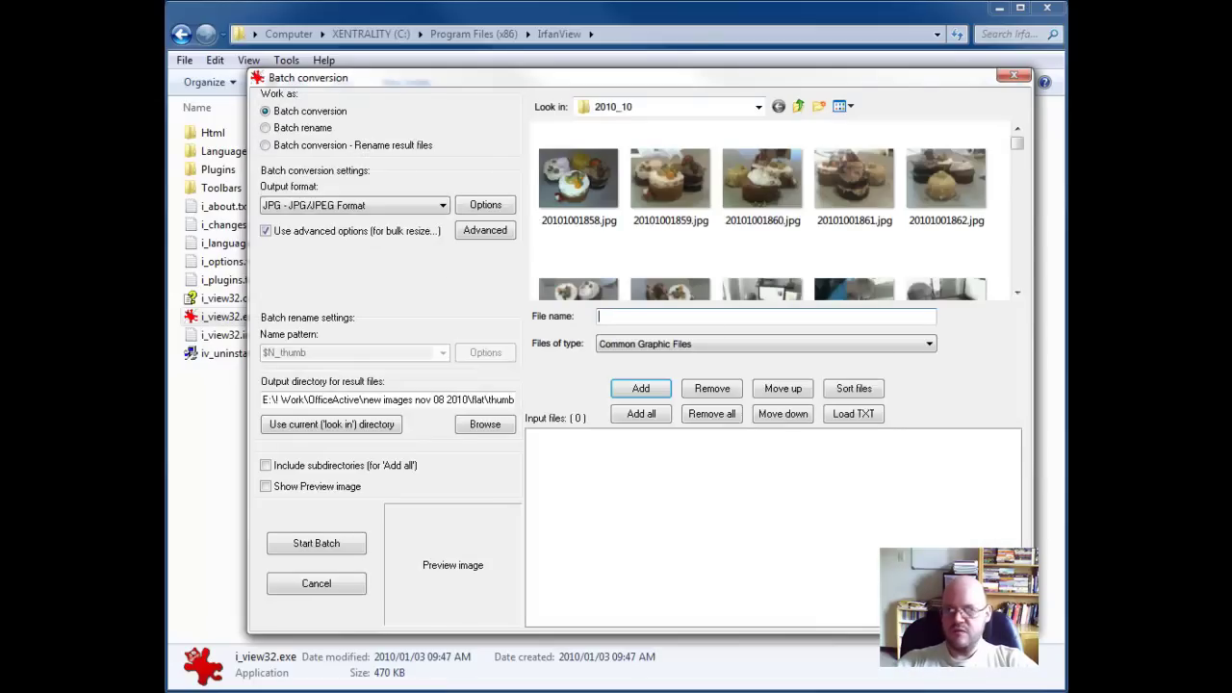
# Browse from the Desktop into the My Gallery folder to list its six JPG photos.
pyautogui.click(758, 107)
pyautogui.click(758, 107)
pyautogui.click(616, 123)
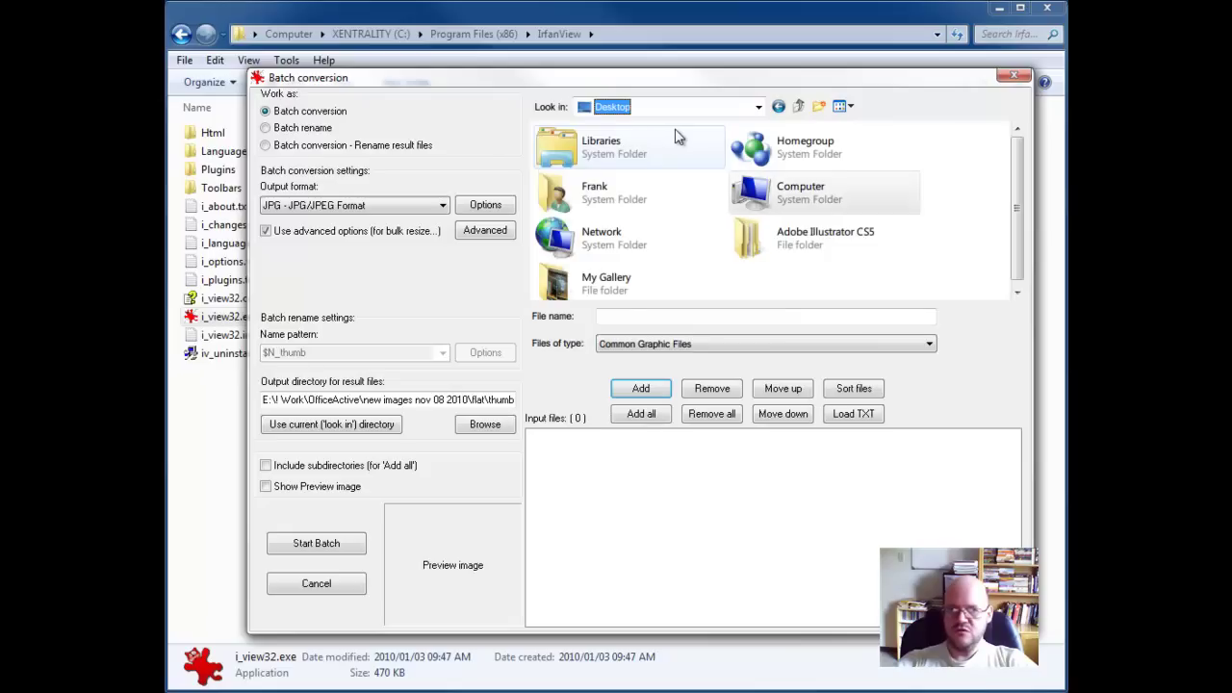
pyautogui.click(582, 289)
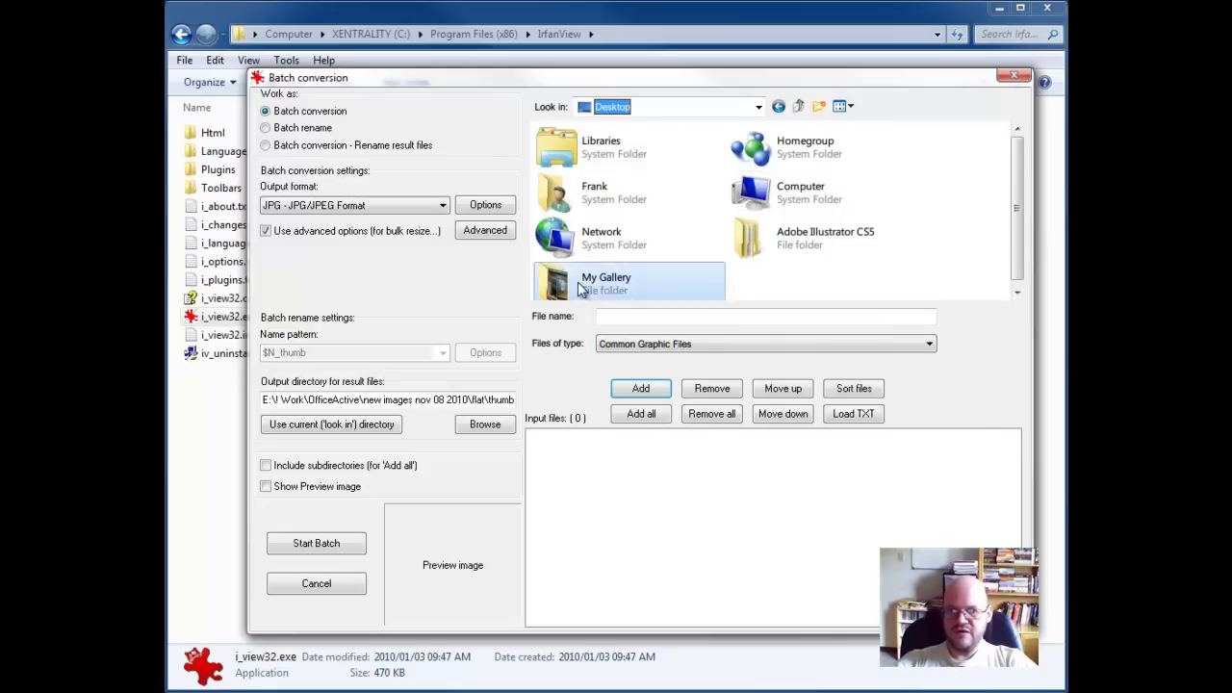
pyautogui.doubleClick(583, 289)
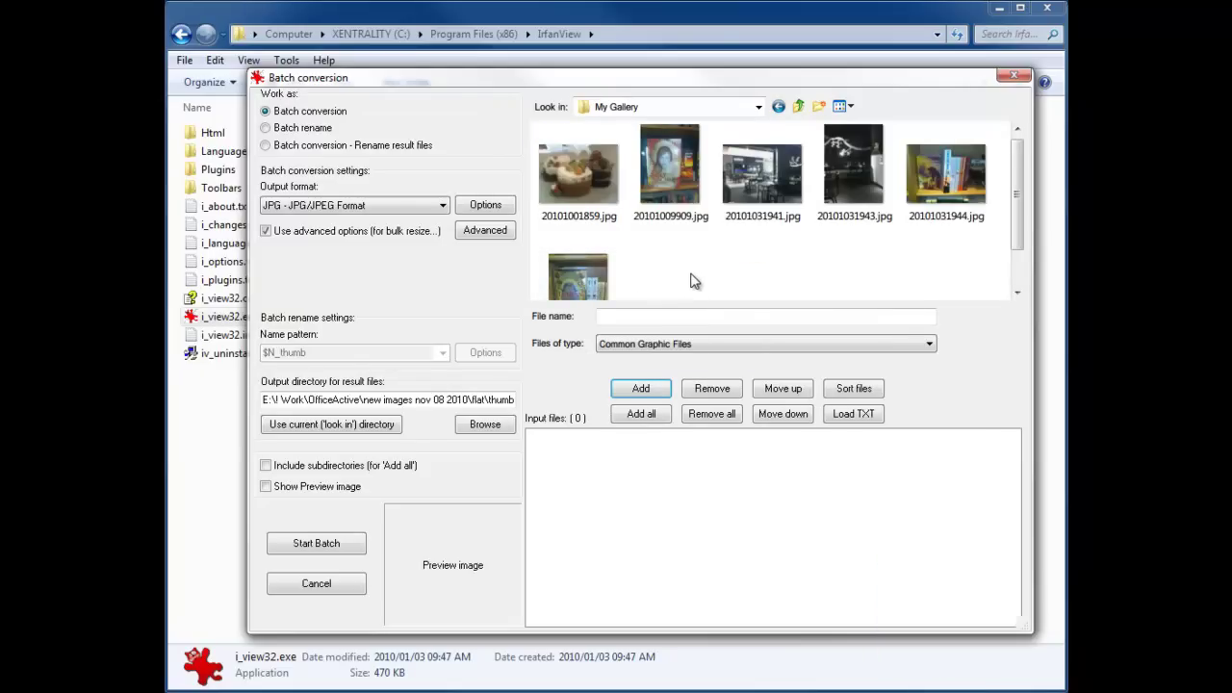
pyautogui.scroll(-1, 1020, 275)
pyautogui.scroll(2, 1020, 274)
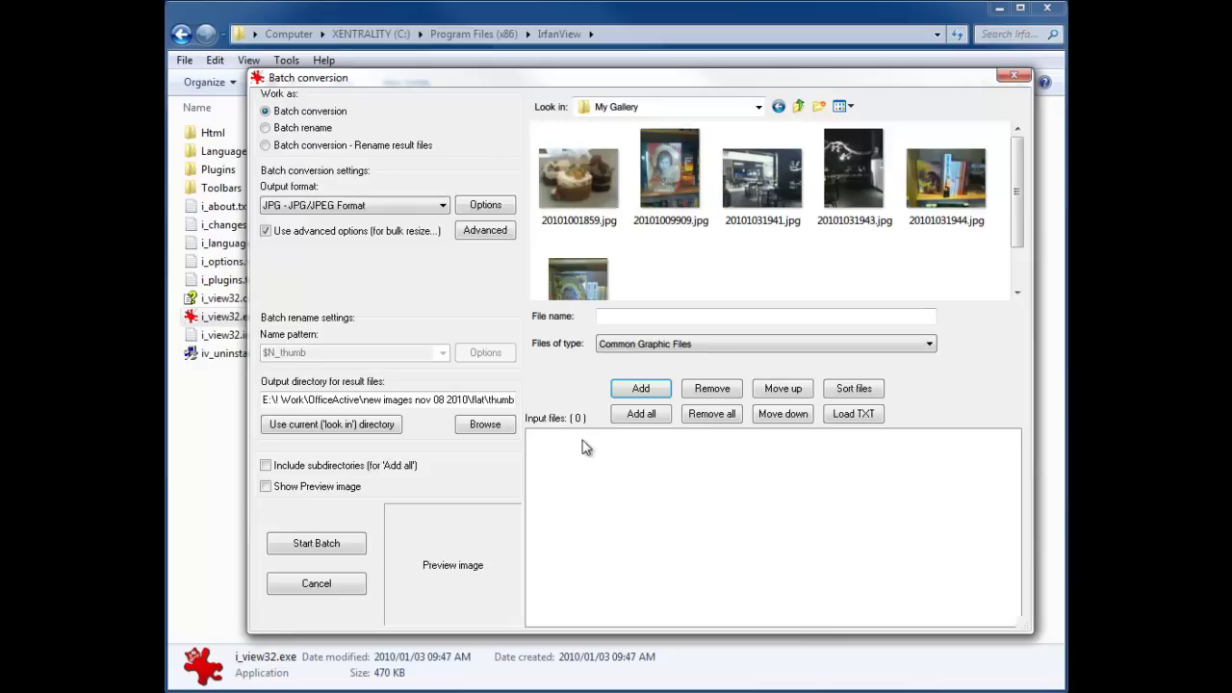
# Add all six My Gallery images as input and choose 'Batch conversion - Rename result files' mode.
pyautogui.click(640, 415)
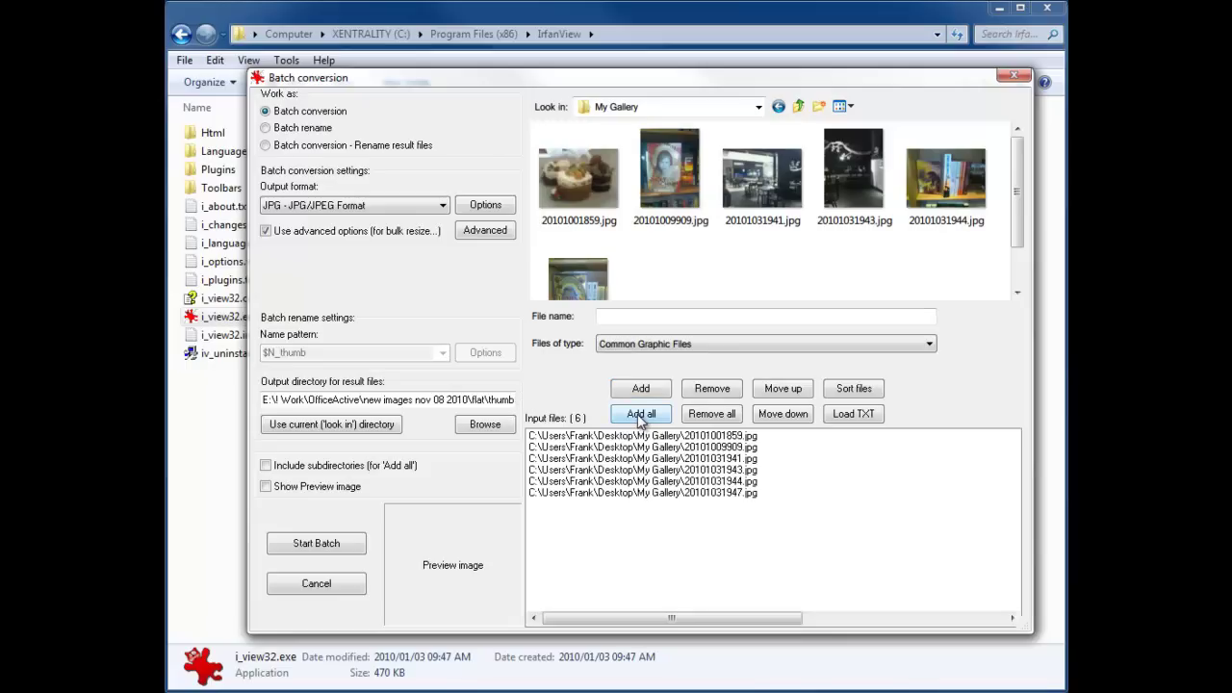
pyautogui.click(267, 146)
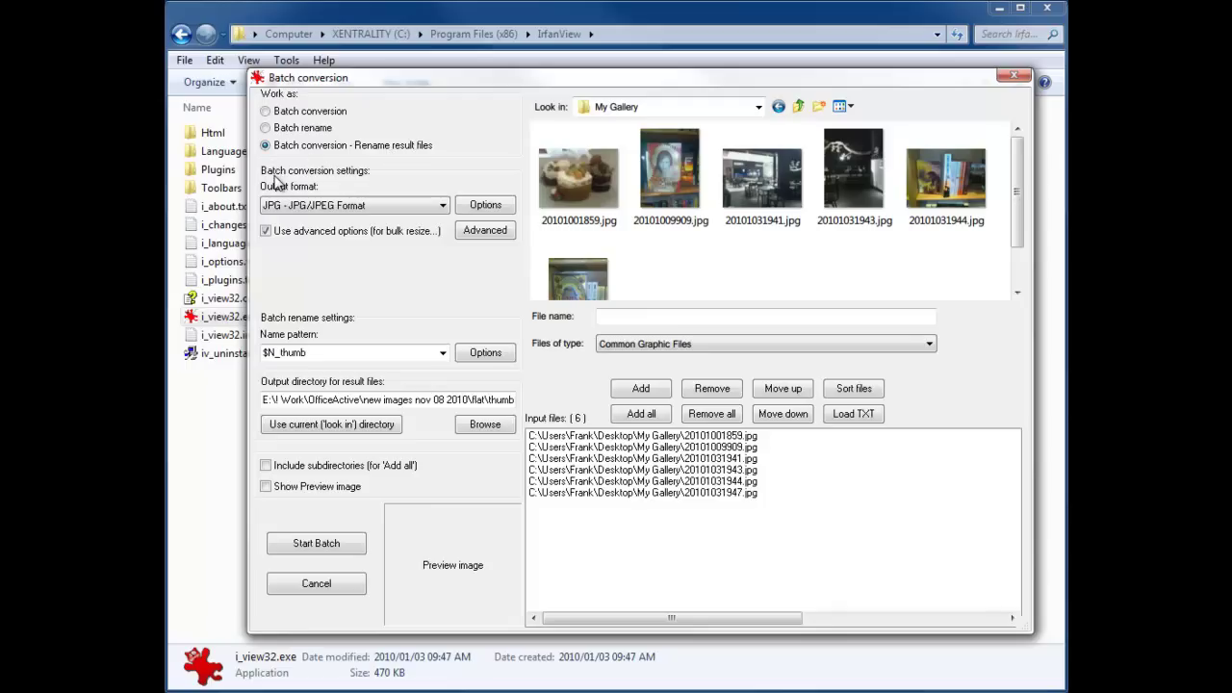
pyautogui.click(276, 205)
# Keep JPG as output format, review its quality options, and leave 'Use advanced options' checked.
pyautogui.click(317, 207)
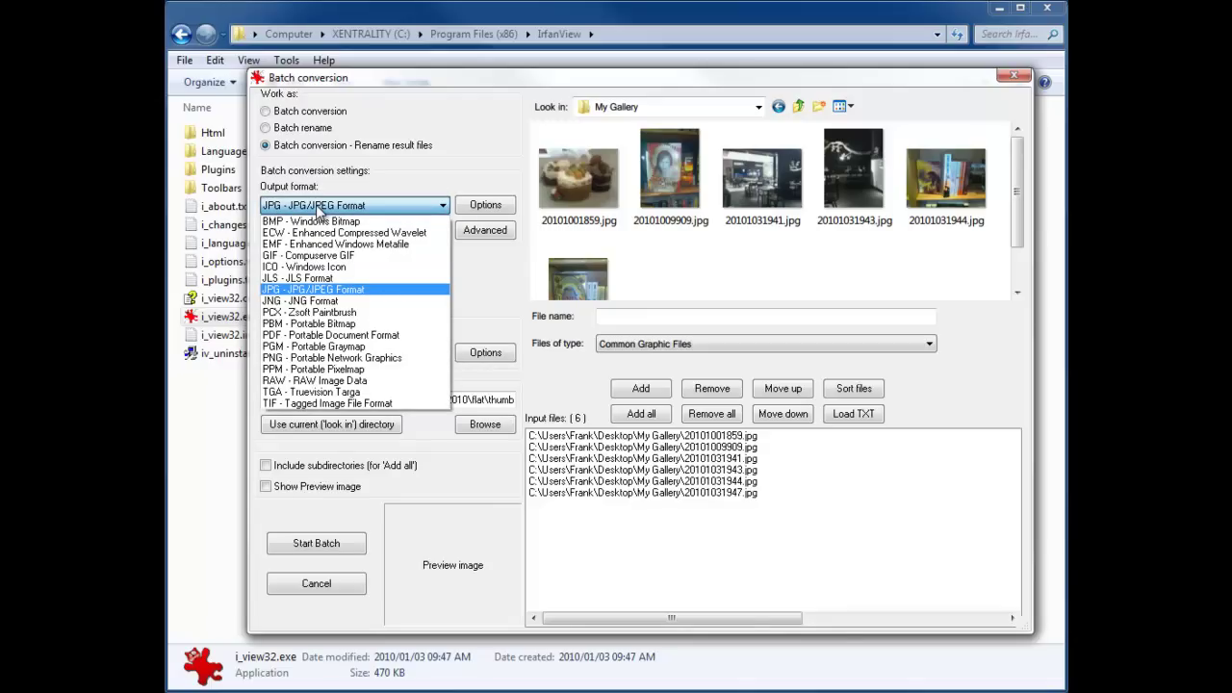
pyautogui.click(318, 207)
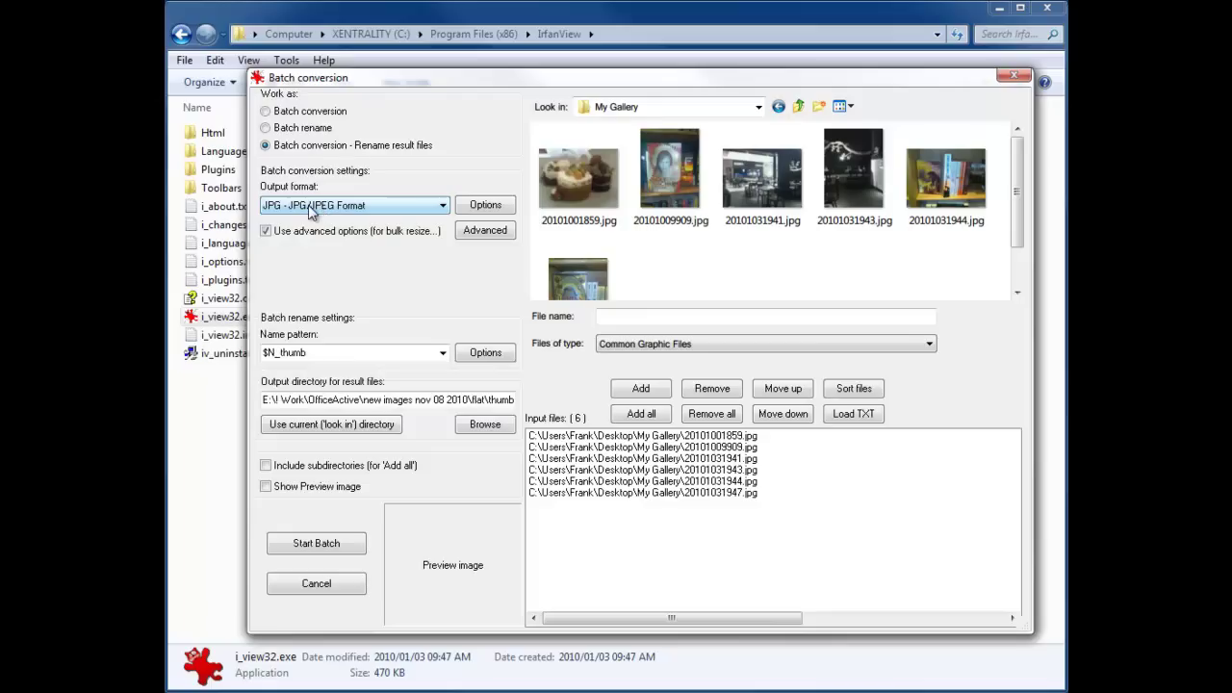
pyautogui.click(486, 208)
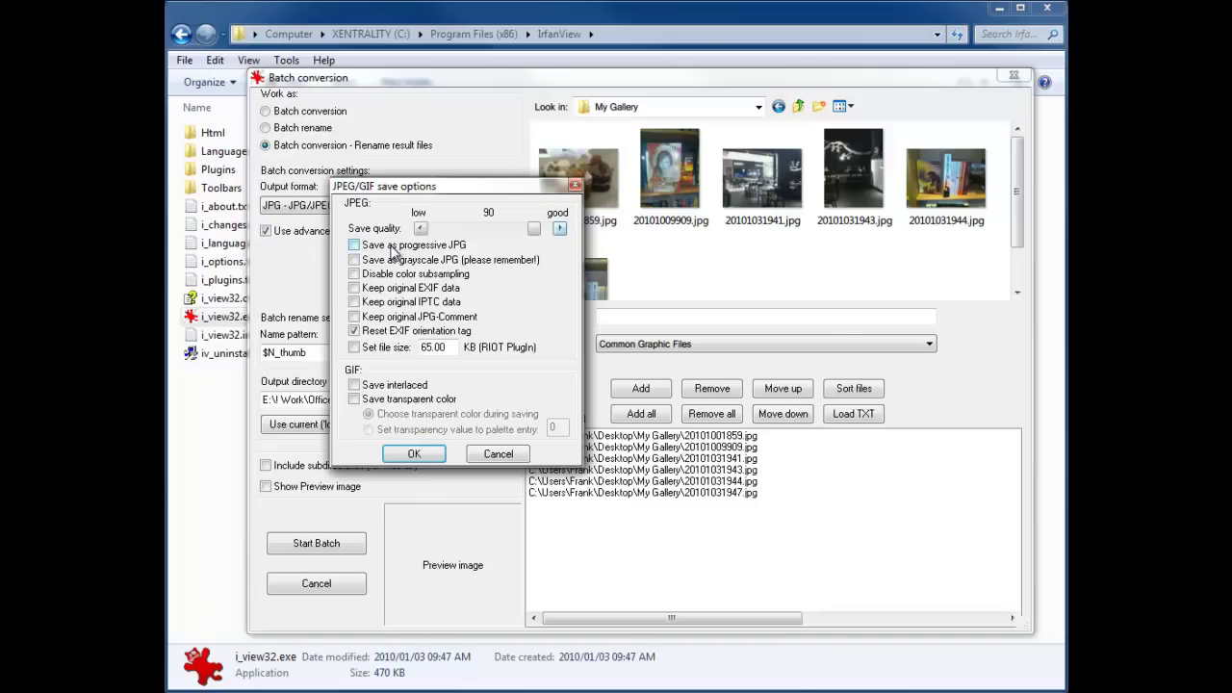
pyautogui.click(482, 460)
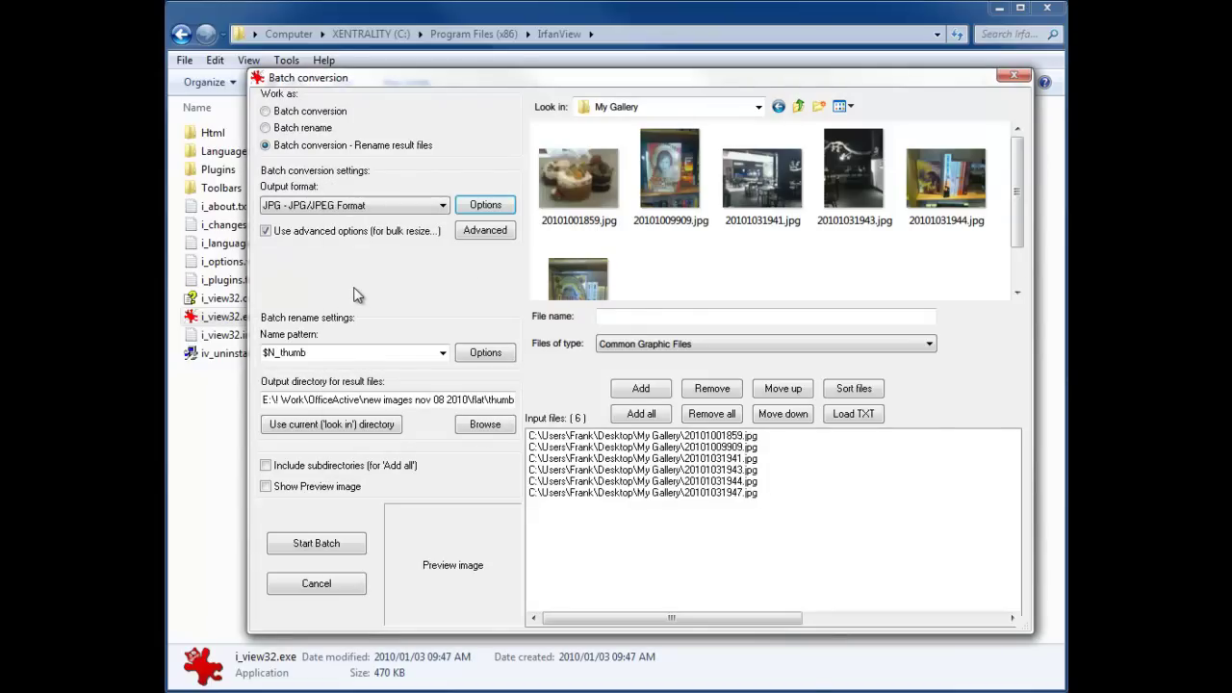
pyautogui.click(266, 237)
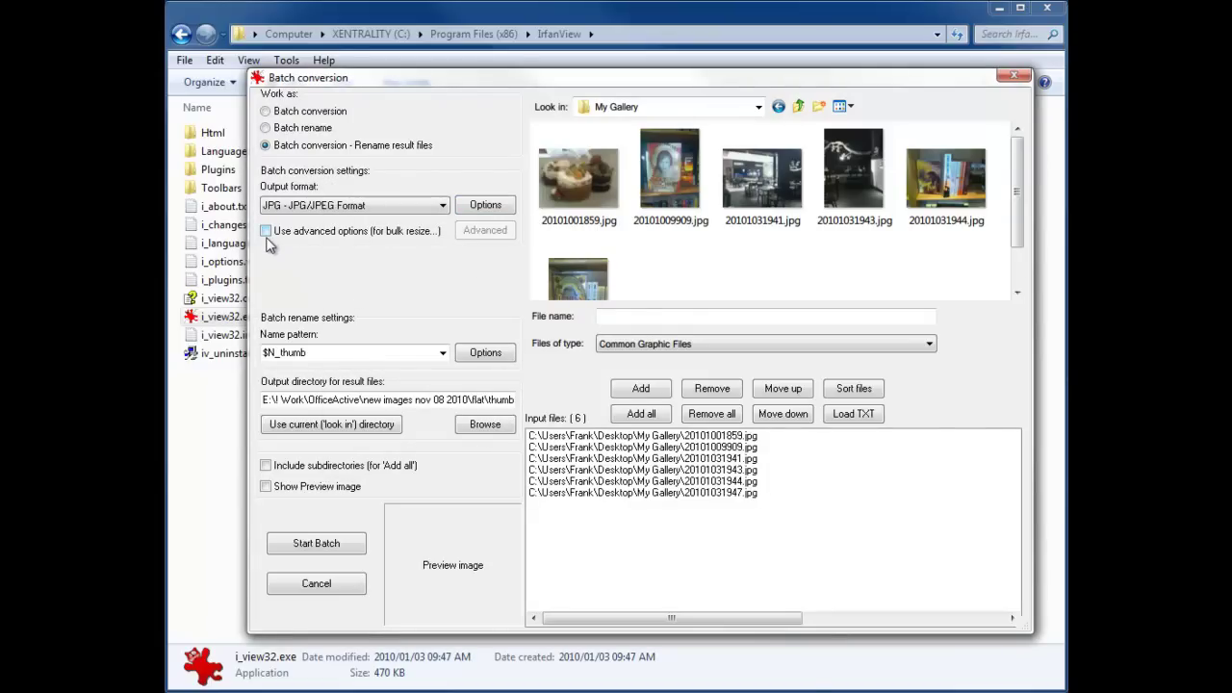
pyautogui.click(266, 232)
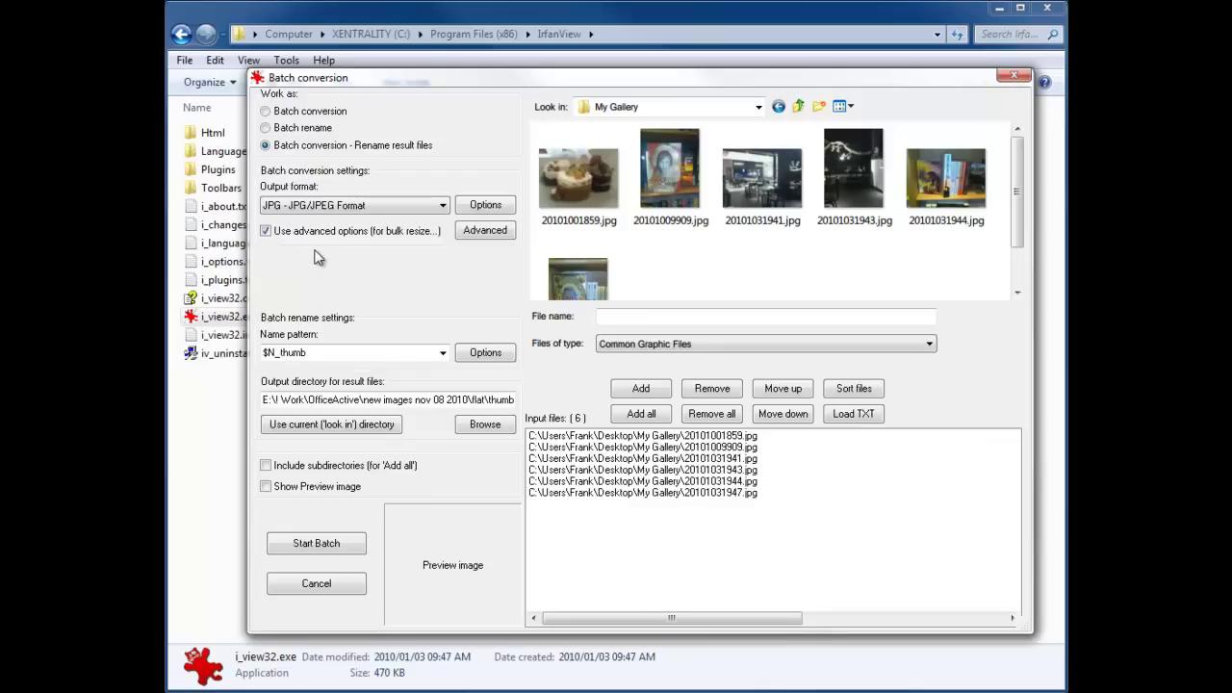
# Open the Advanced settings window and drag it fully into view.
pyautogui.click(487, 235)
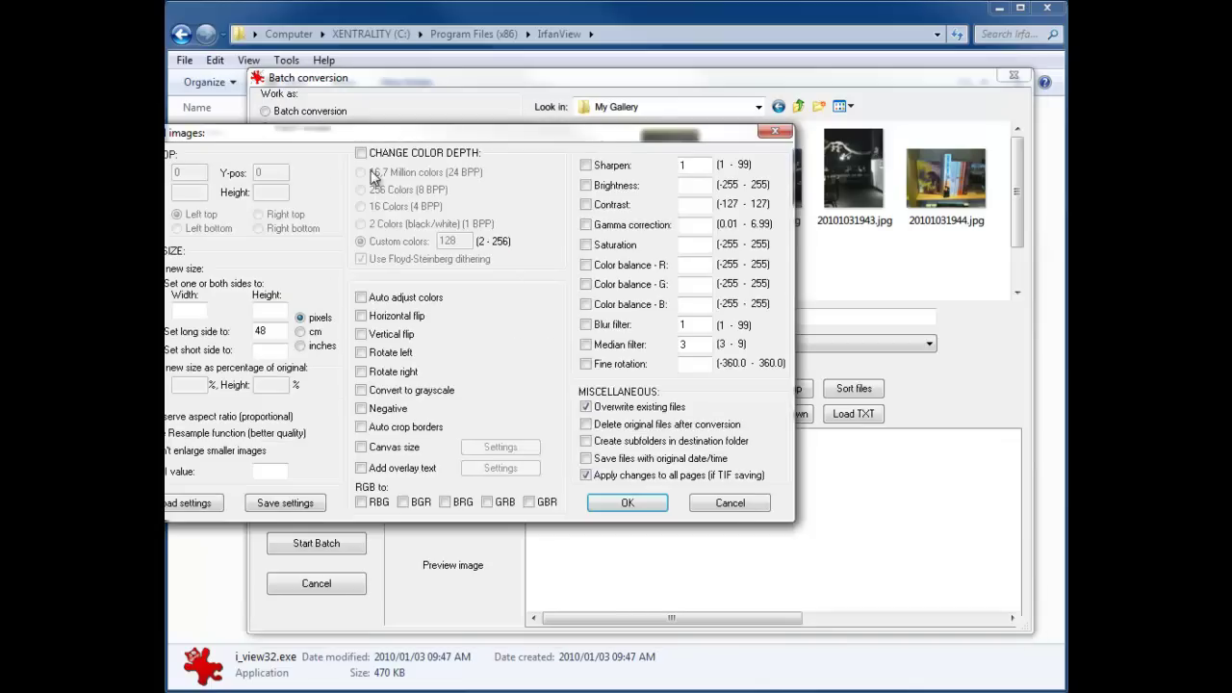
pyautogui.moveTo(361, 134); pyautogui.dragTo(560, 151)
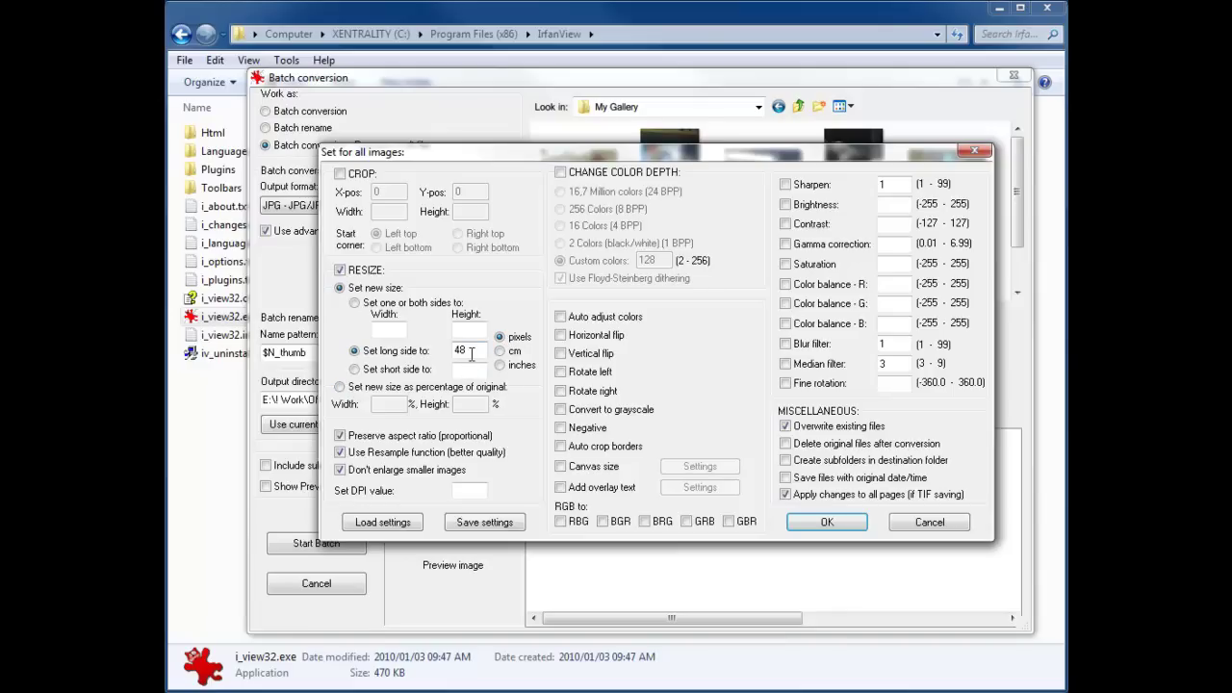
# Change 'Set long side to' from 48 to 500 pixels and toggle not enlarging smaller images.
pyautogui.moveTo(472, 353); pyautogui.dragTo(409, 361)
pyautogui.write('50')
pyautogui.click(340, 469)
# Confirm the 500-pixel resize and open the Batch rename settings, moving that window aside.
pyautogui.click(811, 528)
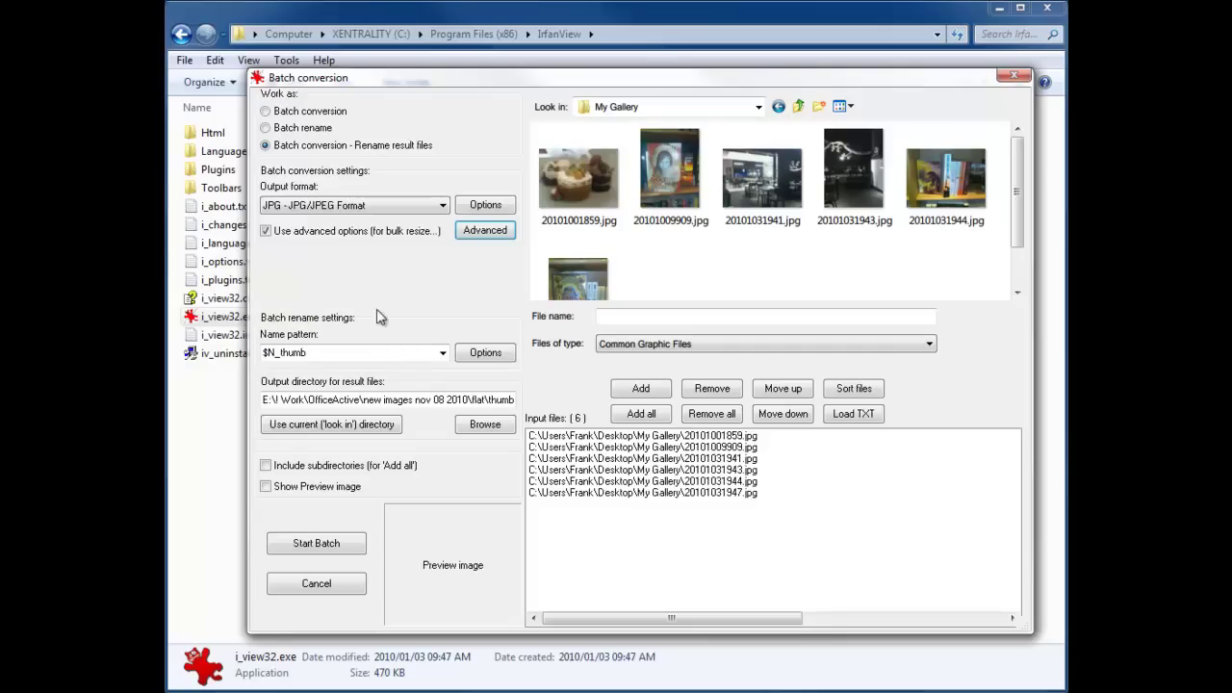
pyautogui.click(443, 353)
pyautogui.click(443, 356)
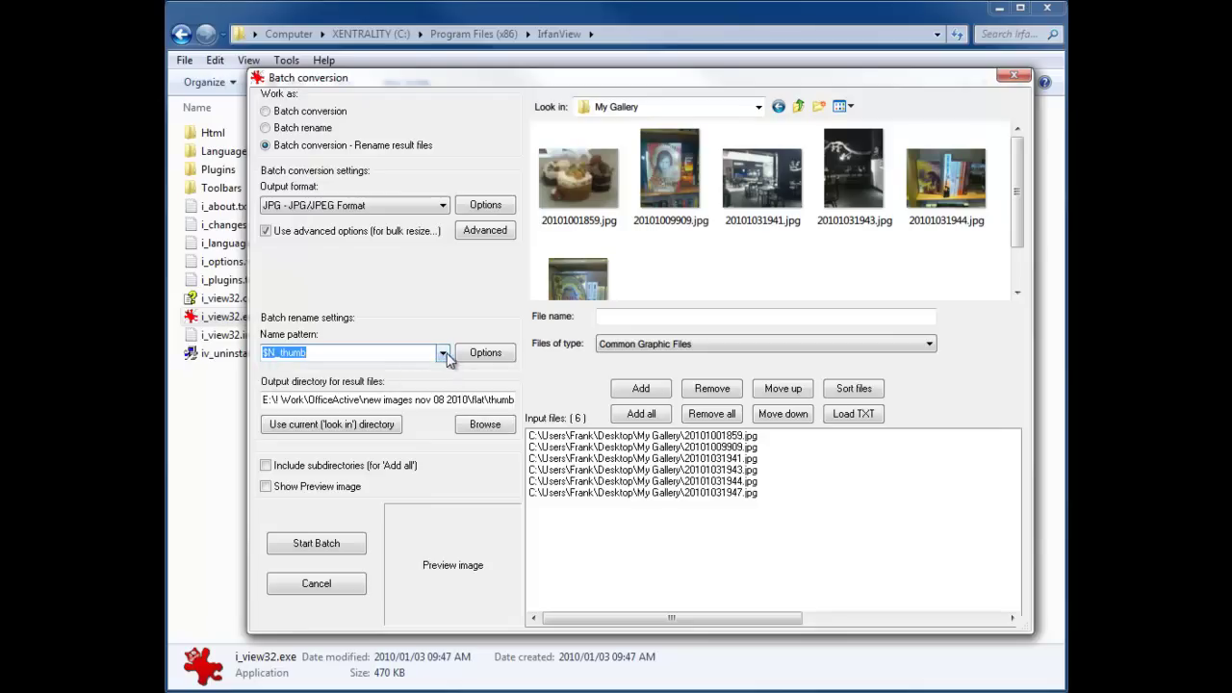
pyautogui.click(483, 352)
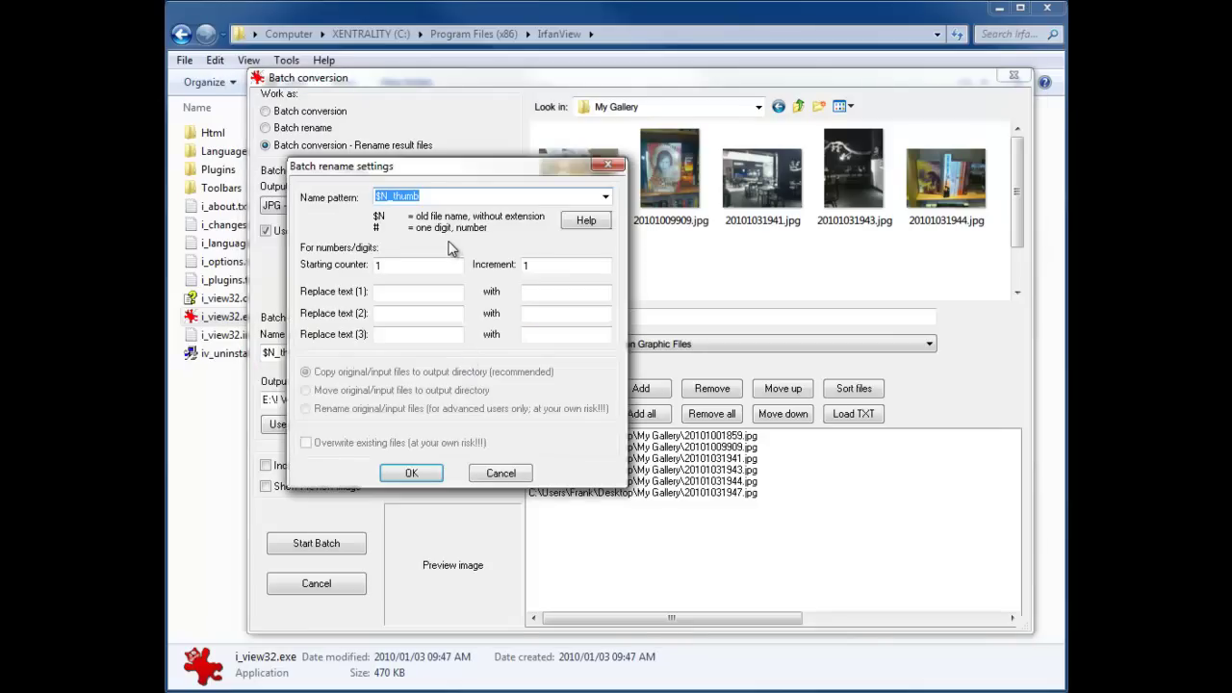
pyautogui.moveTo(395, 169); pyautogui.dragTo(488, 170)
# Open help on name-pattern placeholders and scroll to the $D entry in the table.
pyautogui.click(680, 221)
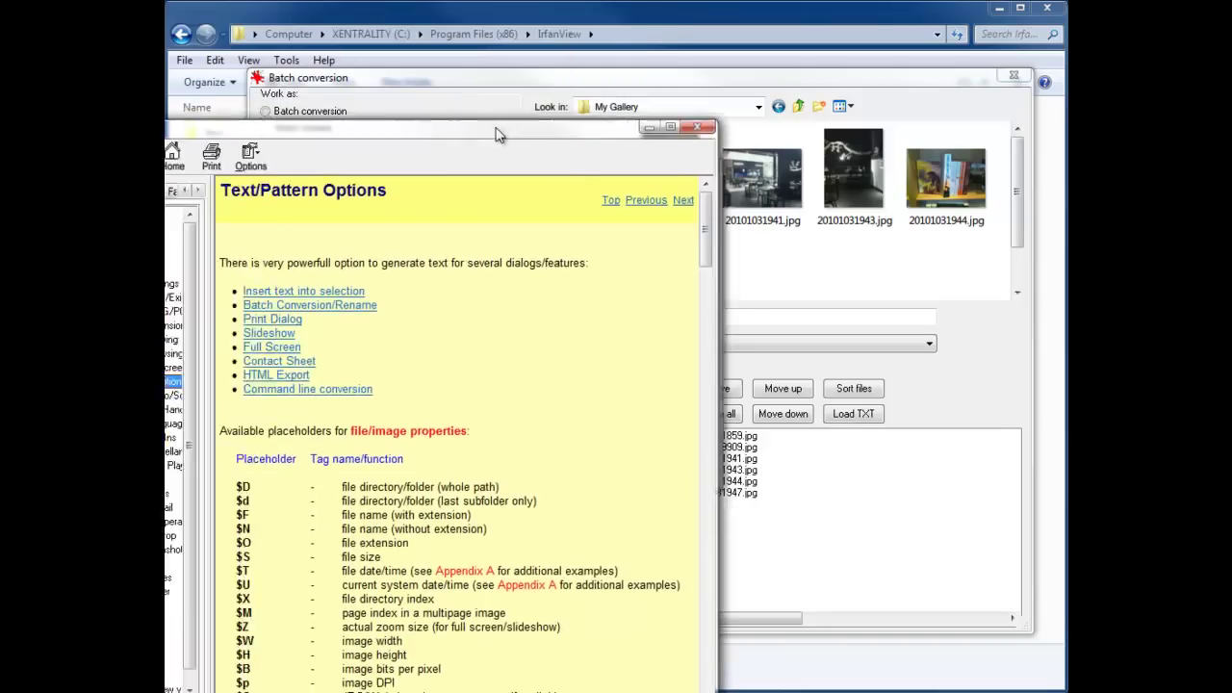
pyautogui.moveTo(956, 137); pyautogui.dragTo(959, 172)
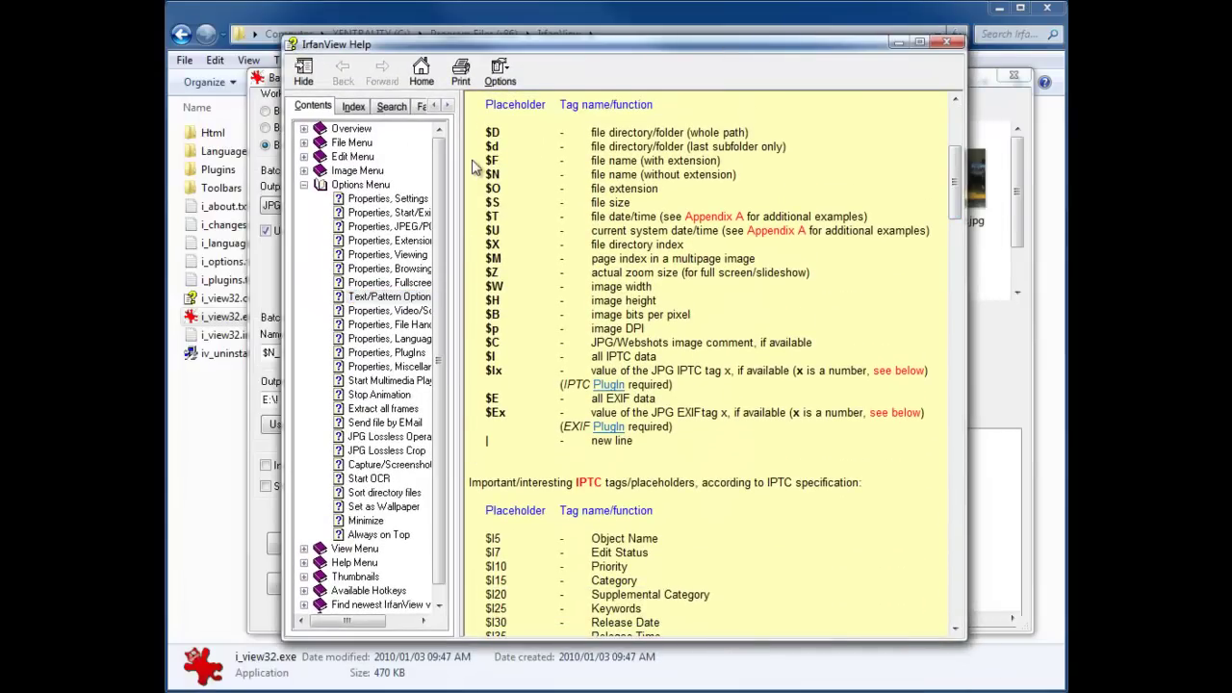
pyautogui.moveTo(494, 132); pyautogui.dragTo(484, 133)
pyautogui.click(501, 163)
# Close help and replace the name pattern with Gallery25_##.
pyautogui.click(947, 42)
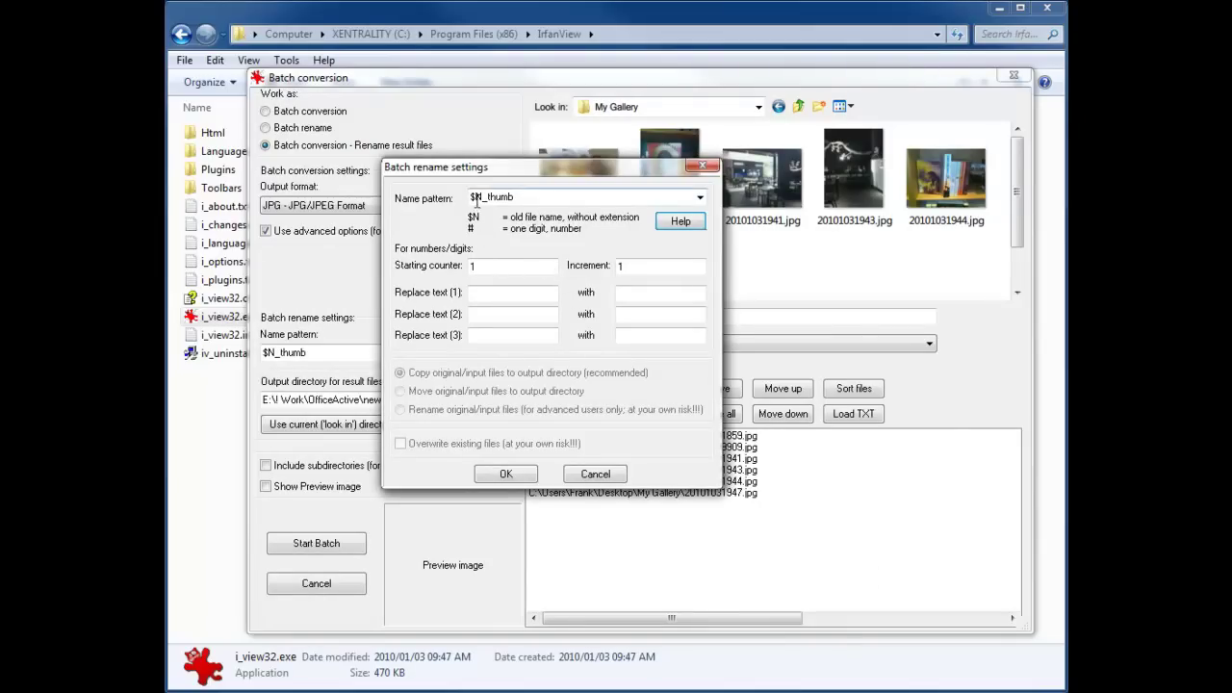
pyautogui.moveTo(543, 197); pyautogui.dragTo(404, 199)
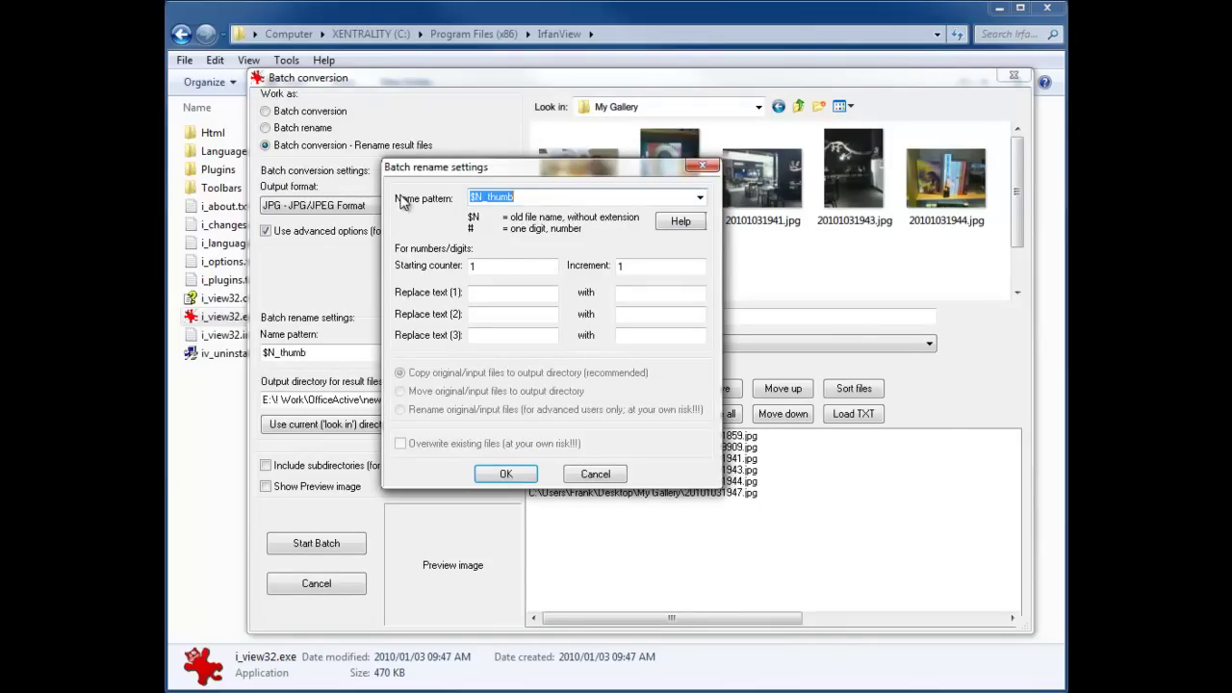
pyautogui.write('#')
pyautogui.write('G')
pyautogui.write('allery')
pyautogui.write('25')
pyautogui.write('_')
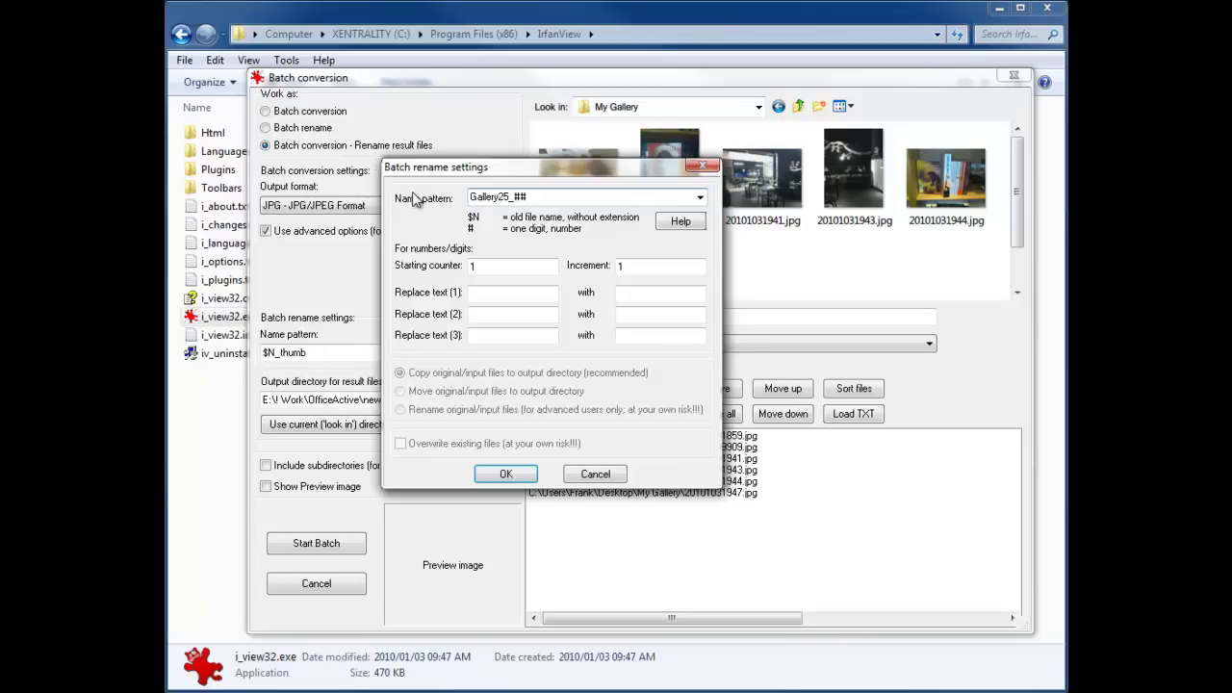
# Reopen the placeholder help page and pick out $O, the file-extension placeholder.
pyautogui.click(674, 221)
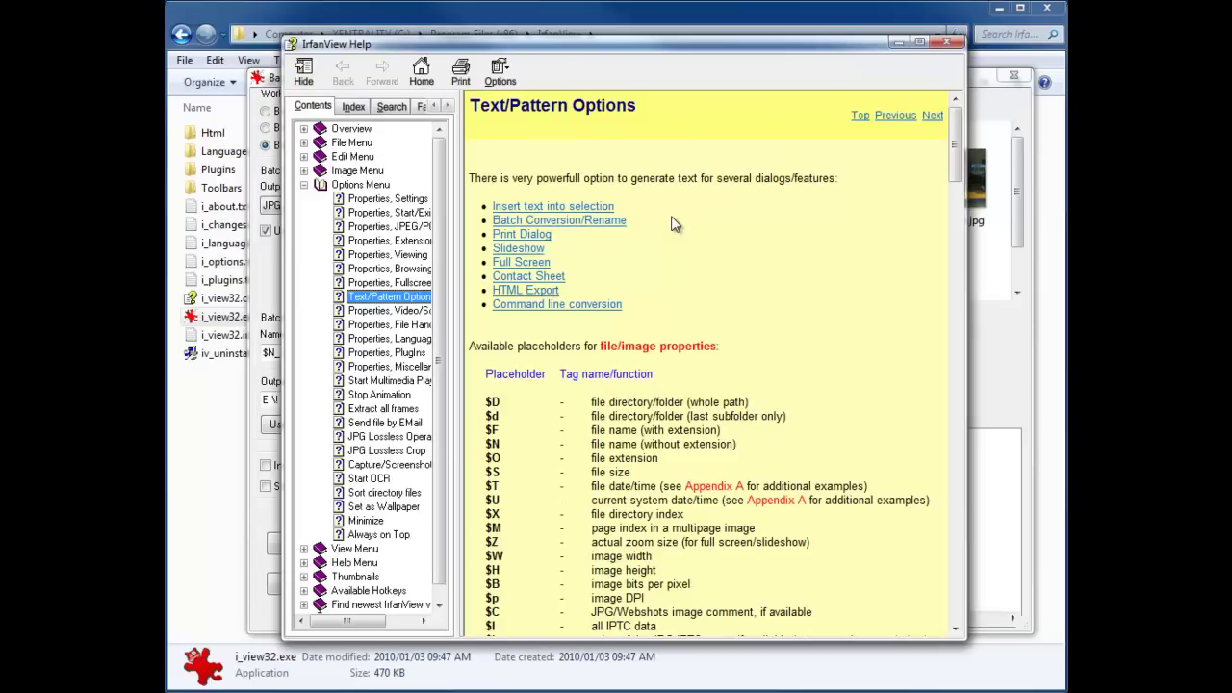
pyautogui.moveTo(955, 173); pyautogui.dragTo(959, 187)
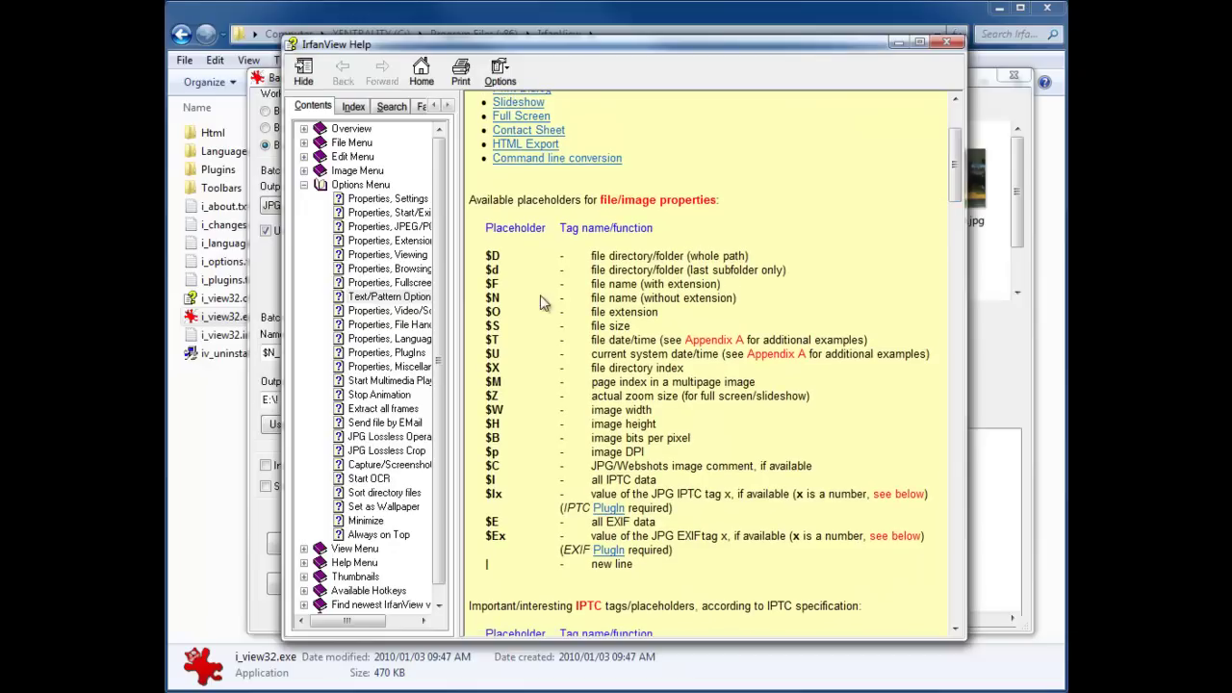
pyautogui.doubleClick(492, 312)
# Append .$O so the rename pattern reads Gallery25_##.$O, and confirm it.
pyautogui.click(952, 42)
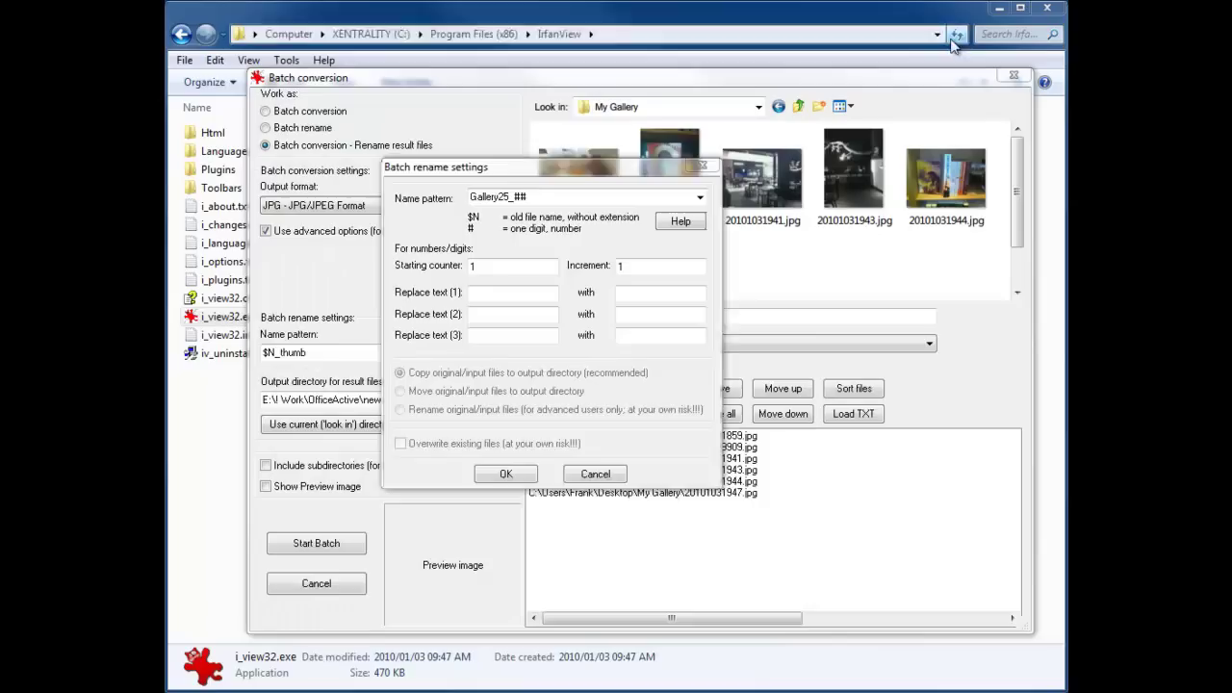
pyautogui.click(597, 193)
pyautogui.click(605, 197)
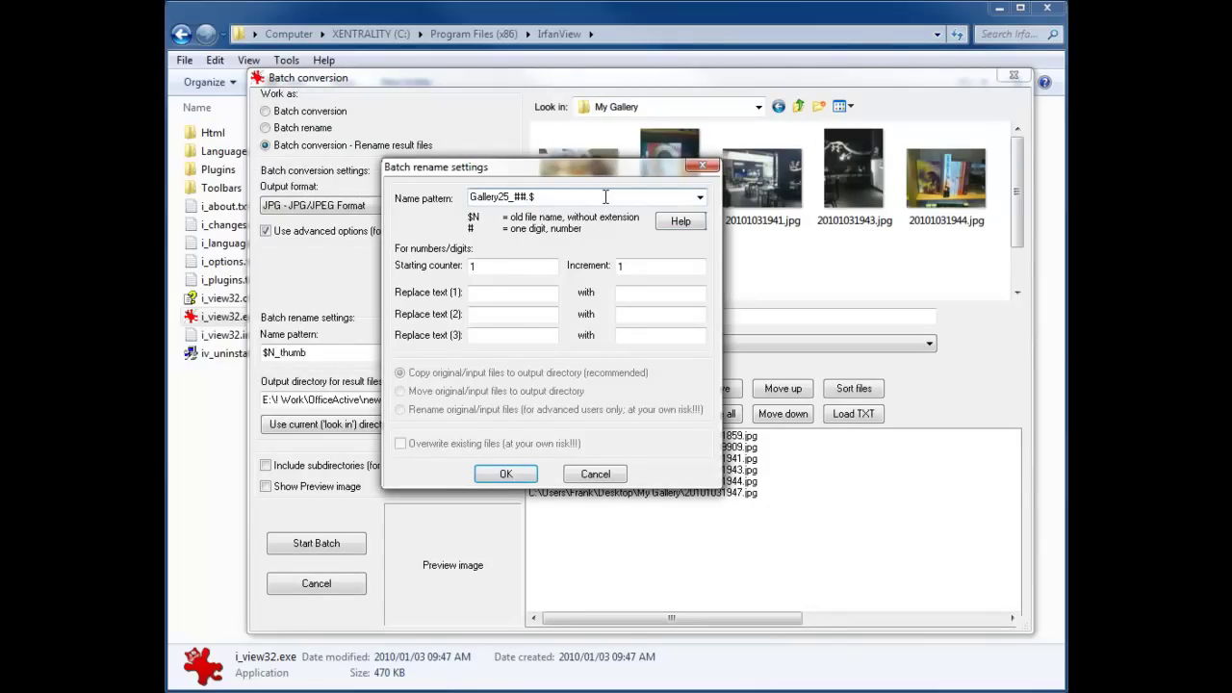
pyautogui.write('.$O')
pyautogui.click(507, 472)
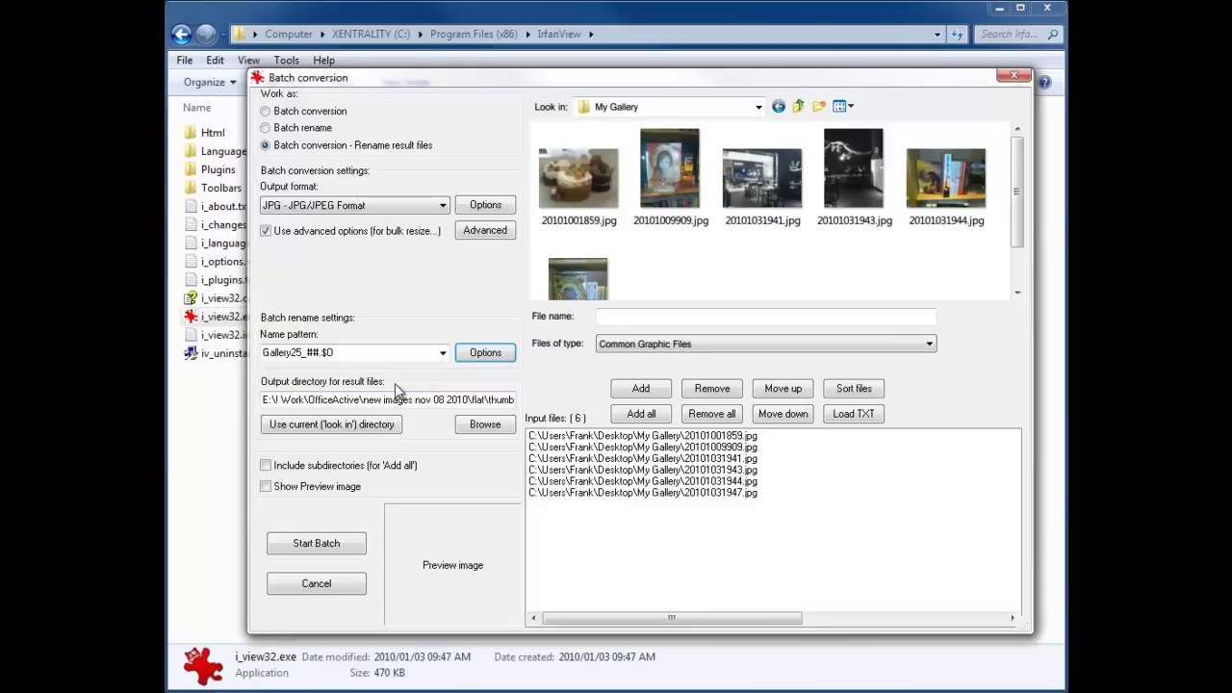
# Point the batch output directory at the source images' folder, renamed to My Gallery2.
pyautogui.click(390, 426)
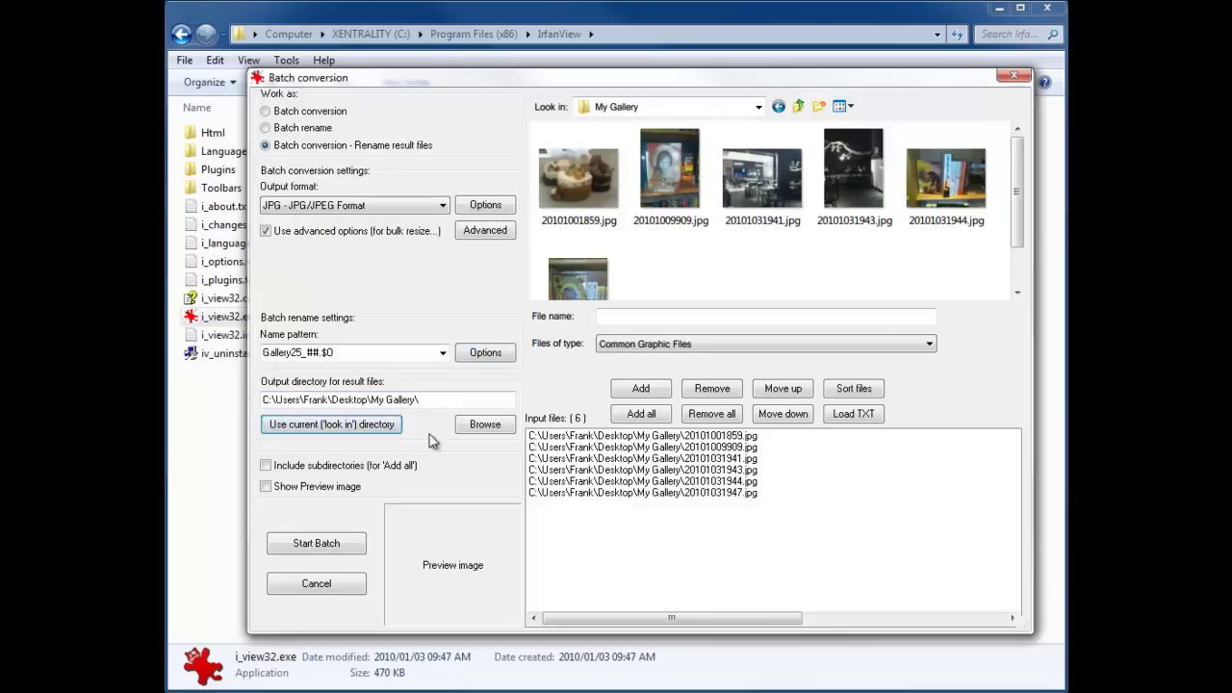
pyautogui.click(418, 401)
pyautogui.write('2')
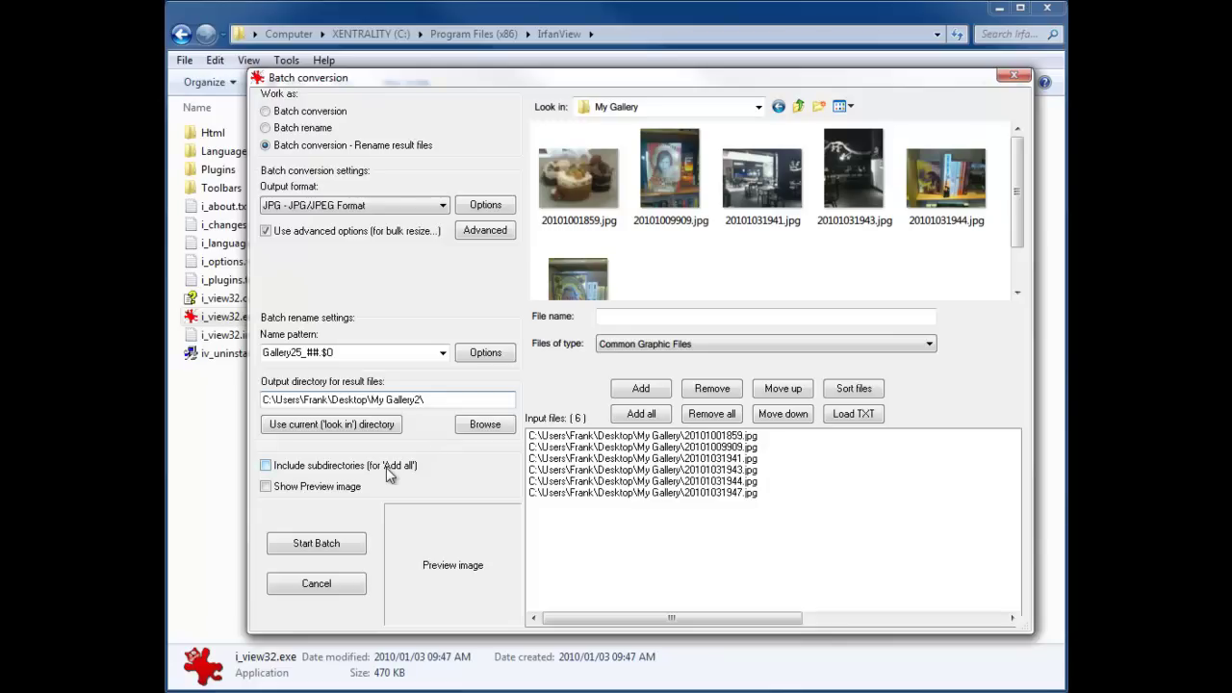
# Run the batch conversion, dismiss the zero-error report, and bring the folder window forward.
pyautogui.click(307, 545)
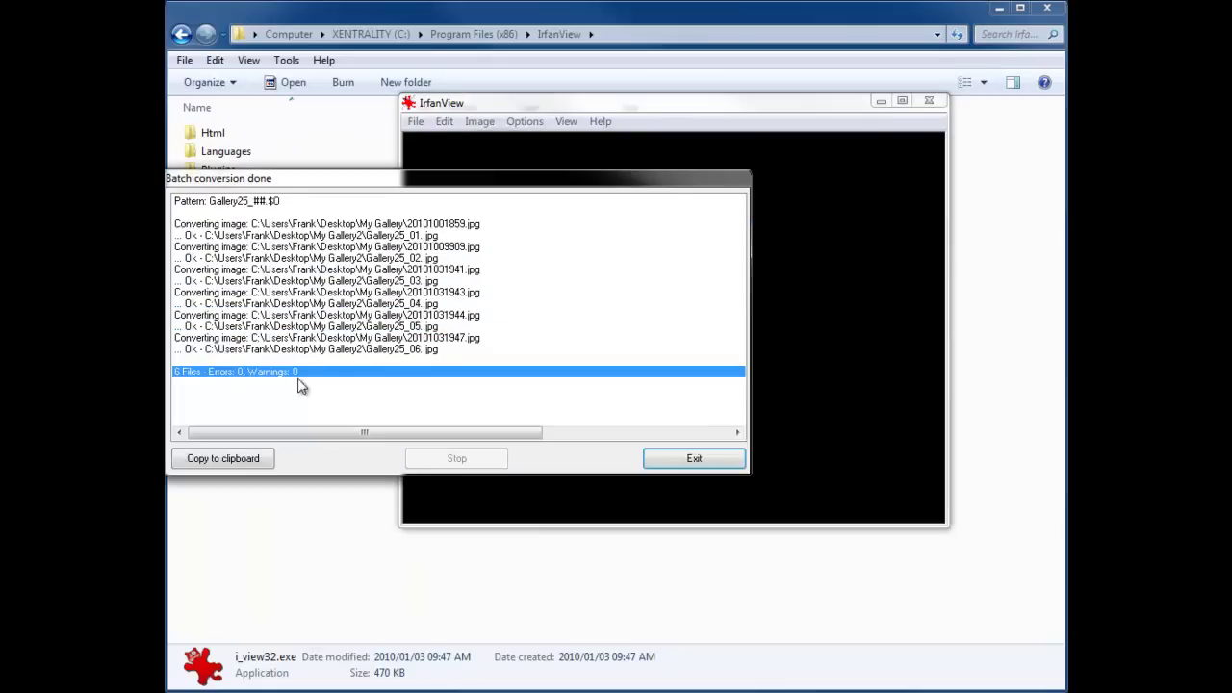
pyautogui.click(671, 466)
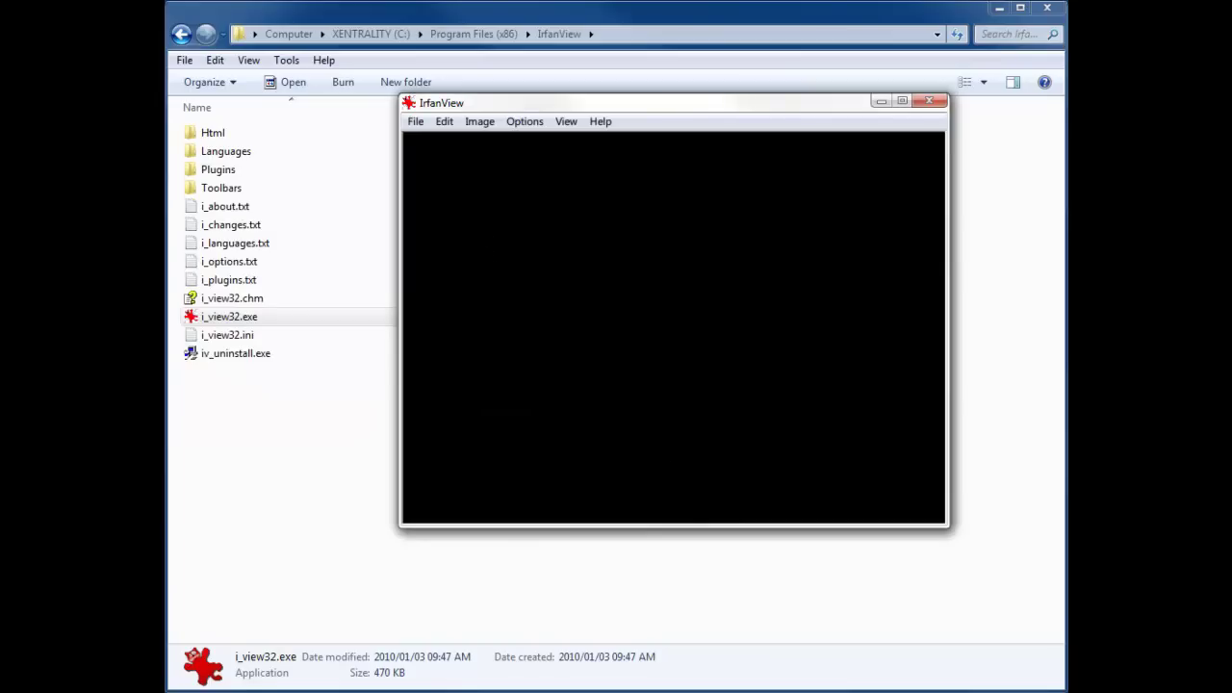
pyautogui.moveTo(168, 30); pyautogui.dragTo(278, 30)
# Reveal and refresh the desktop, then place the My Gallery2 icon at its left edge.
pyautogui.click(178, 207)
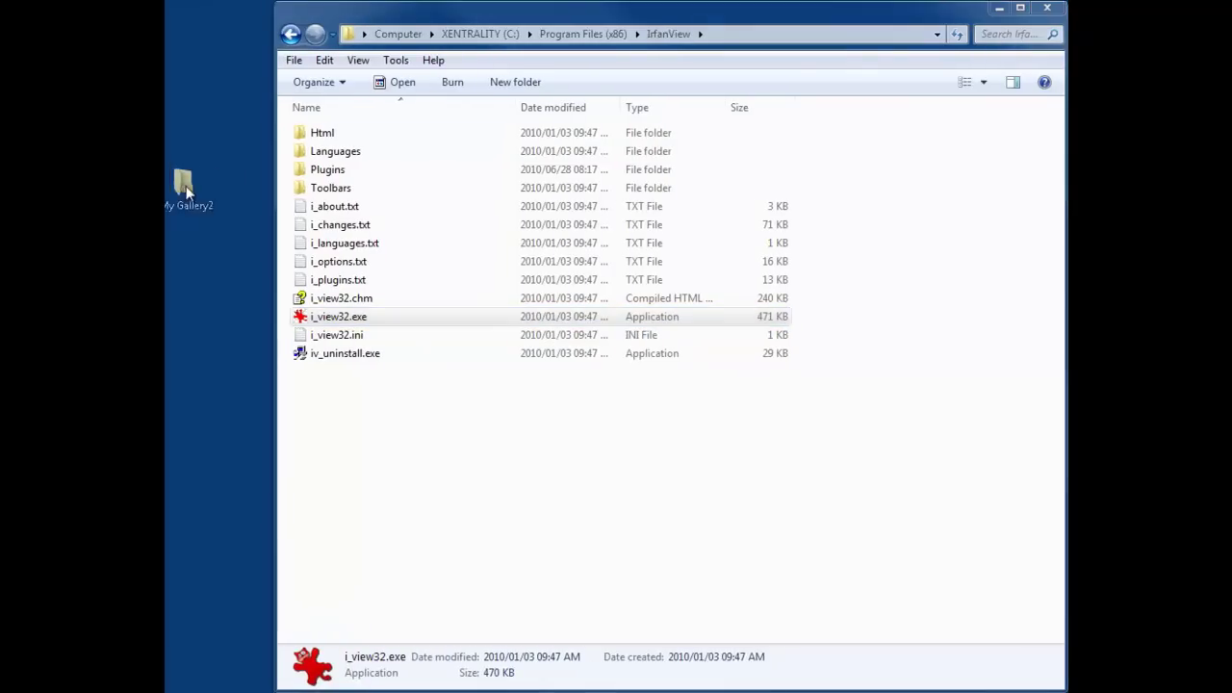
pyautogui.press('Delete')
pyautogui.hotkey('ctrl', 'z')
pyautogui.rightClick(196, 1)
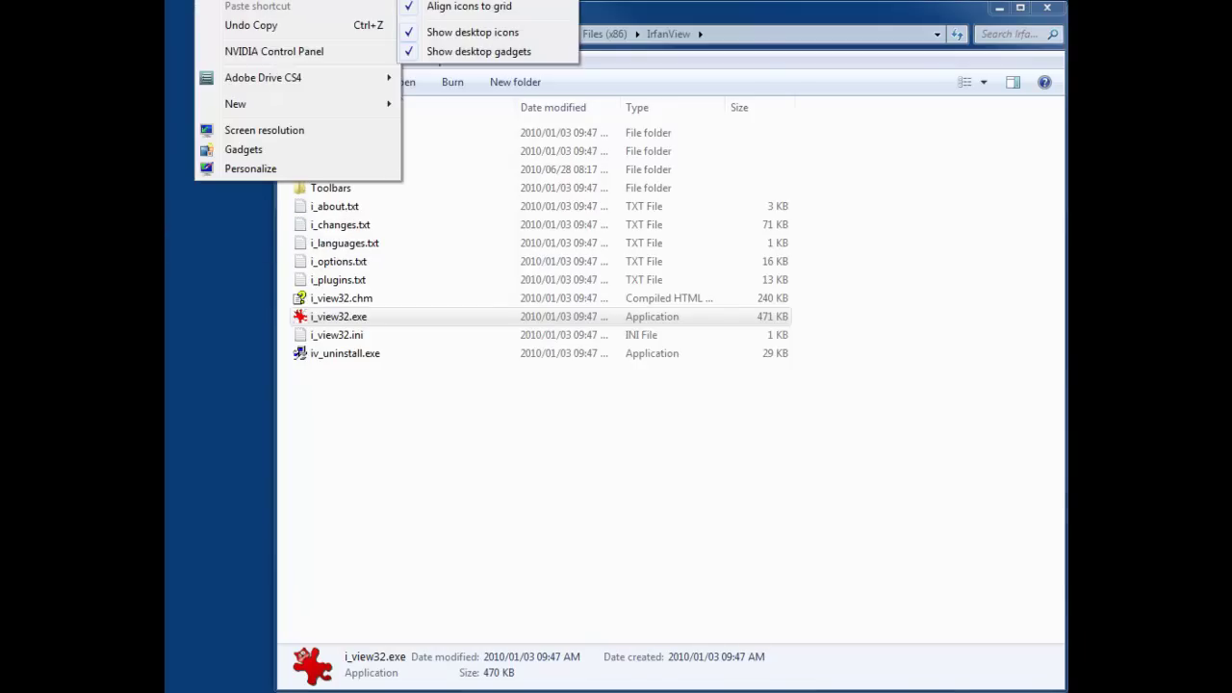
pyautogui.click(171, 229)
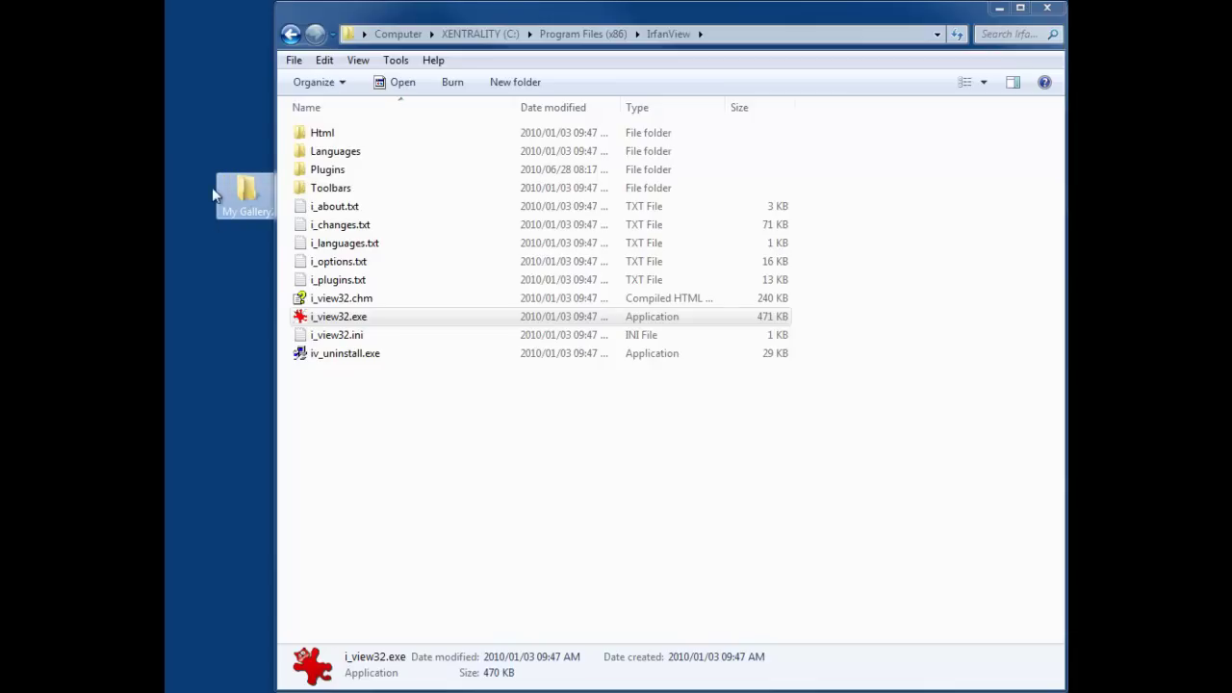
pyautogui.moveTo(216, 192)
pyautogui.mouseDown()
pyautogui.moveTo(169, 193)
pyautogui.moveTo(201, 195)
pyautogui.mouseUp()
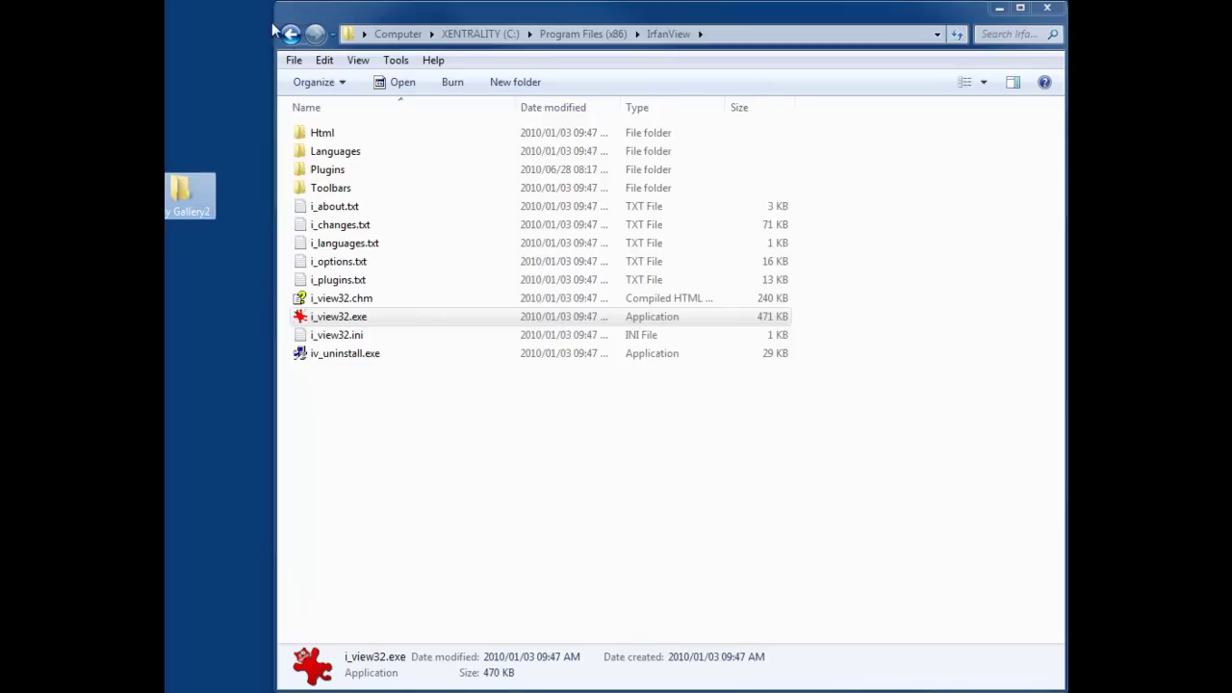
# Open My Gallery2 and view Gallery25_01.jpg in IrfanView.
pyautogui.doubleClick(173, 192)
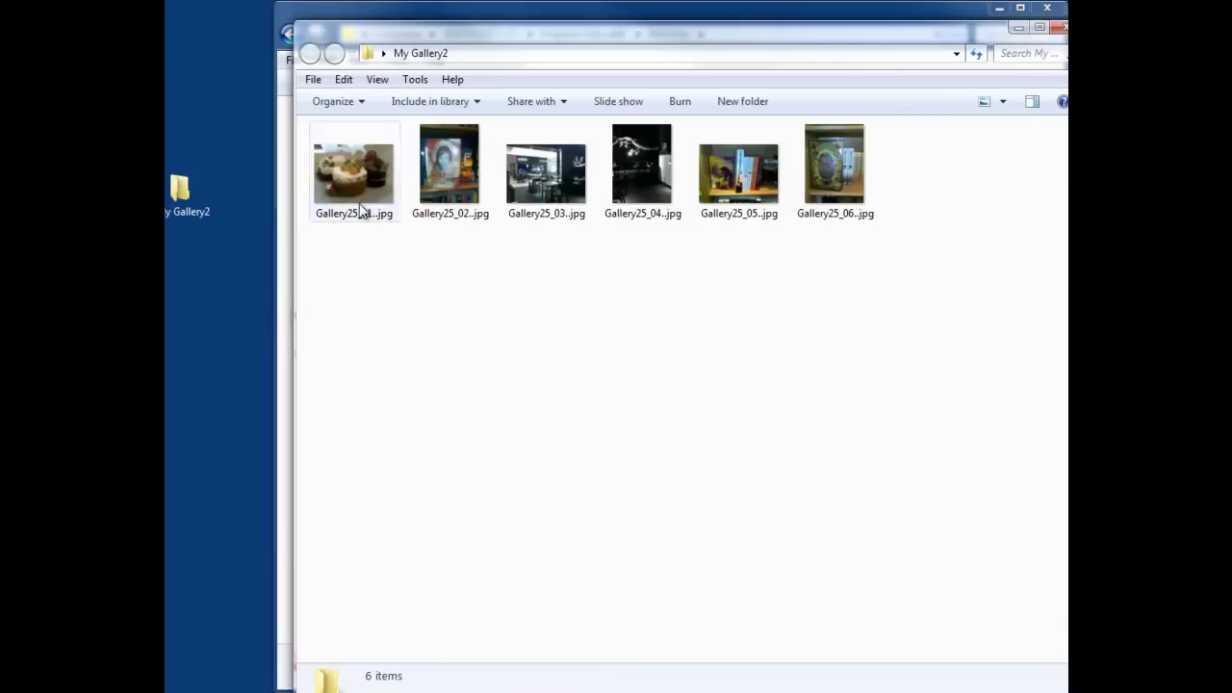
pyautogui.doubleClick(351, 175)
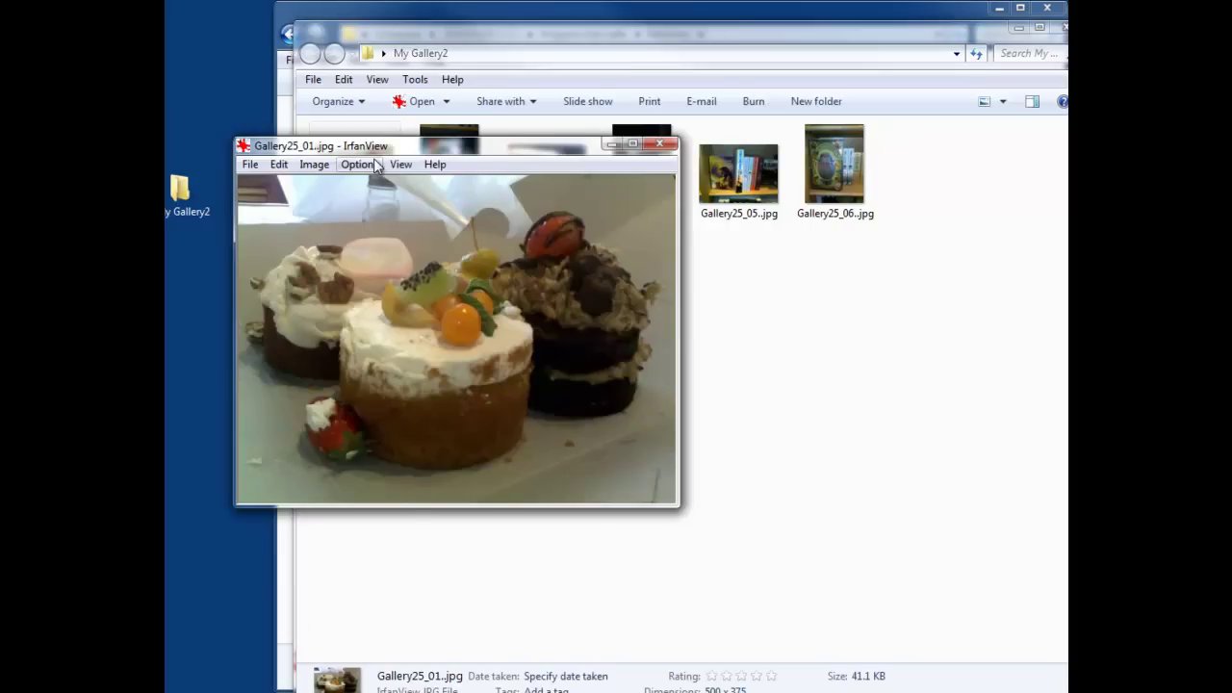
pyautogui.moveTo(374, 146); pyautogui.dragTo(554, 151)
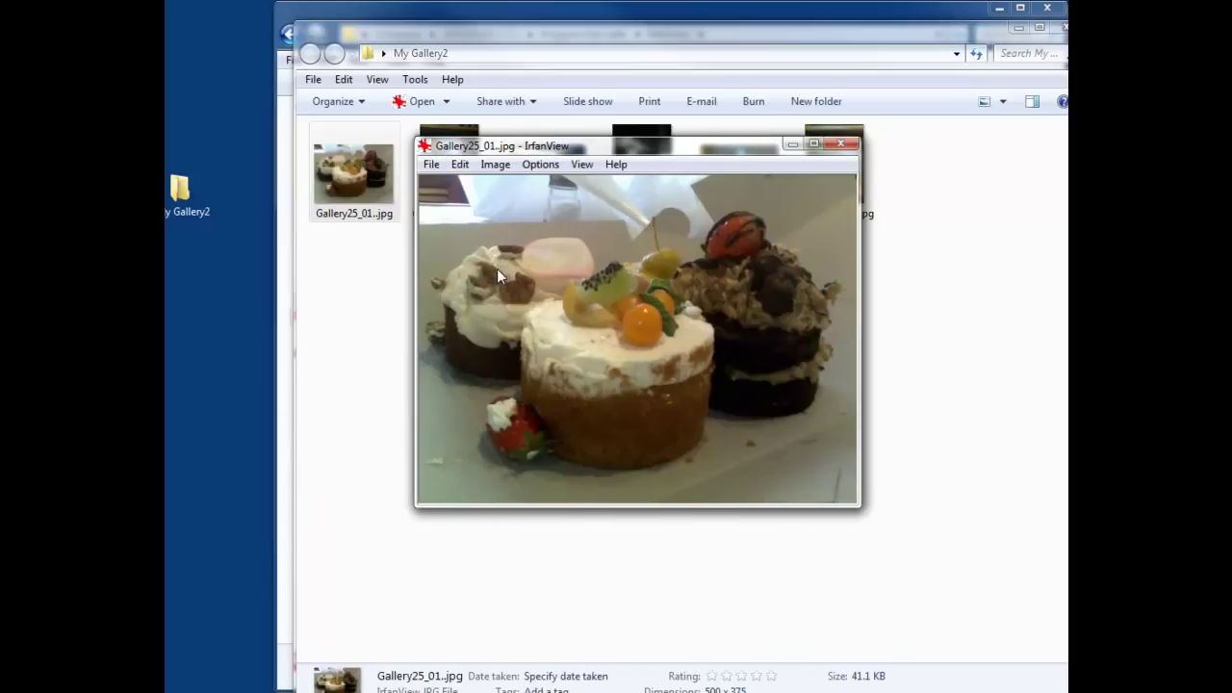
# Check Gallery25_03 and Gallery25_04 pixel sizes in Resize/Resample without changes, then close the viewer.
pyautogui.scroll(4, 690, 328)
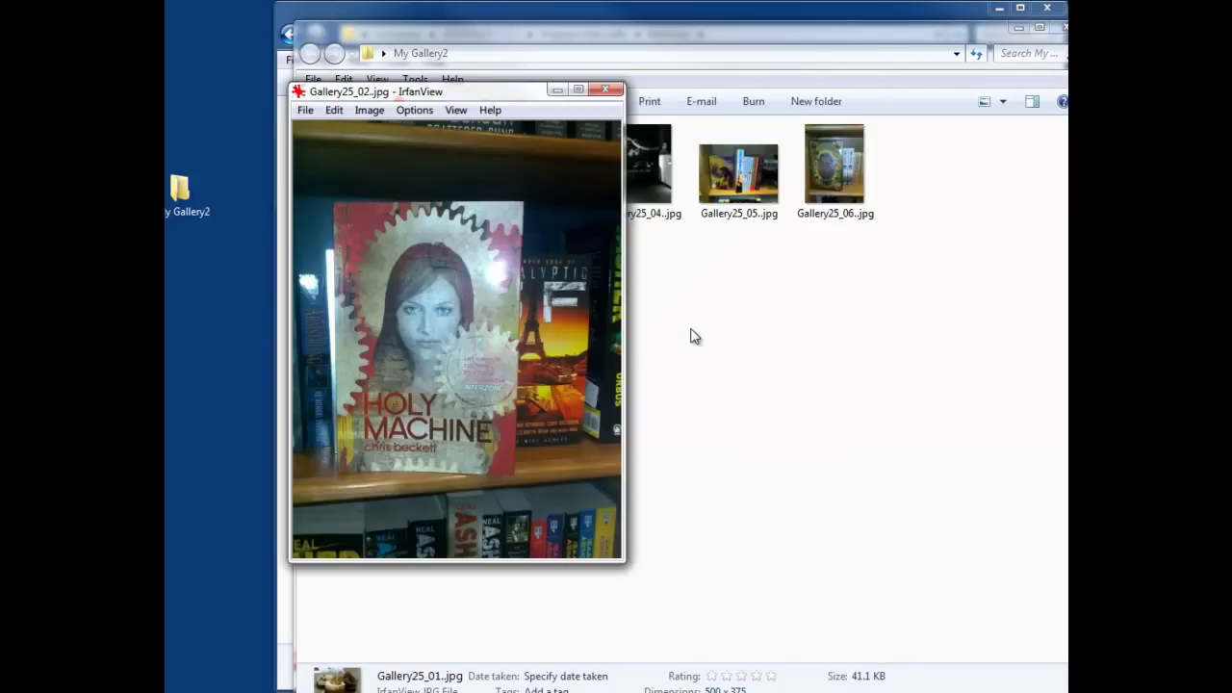
pyautogui.click(314, 164)
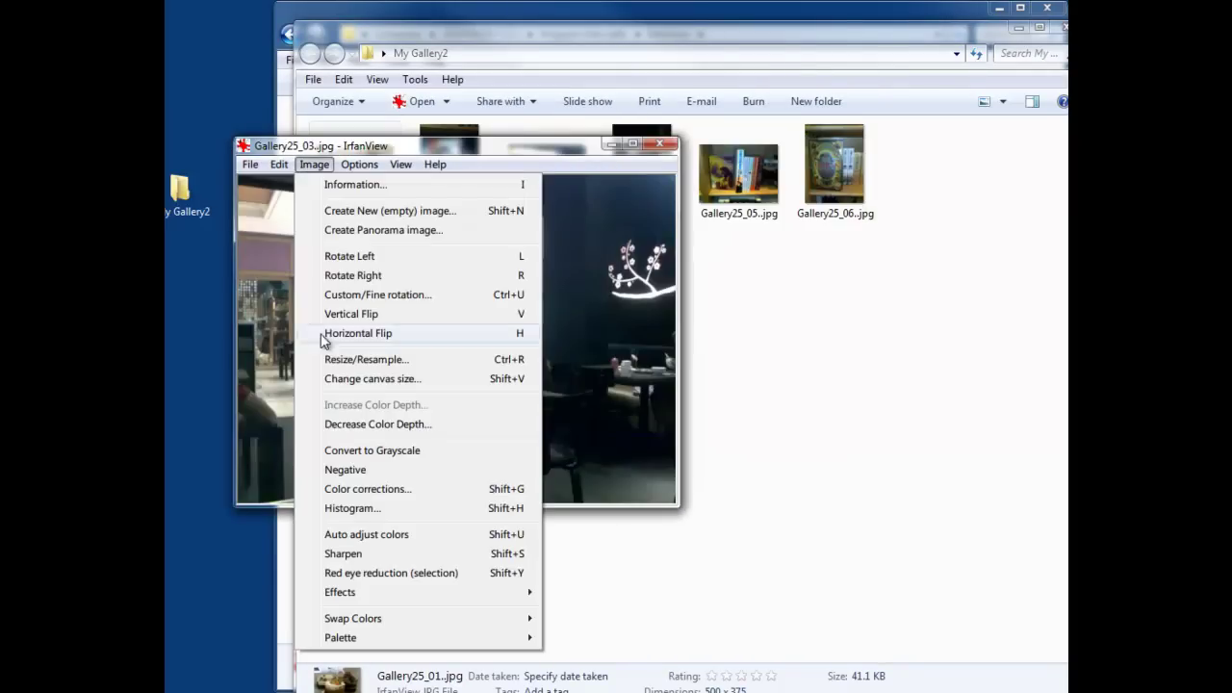
pyautogui.click(328, 360)
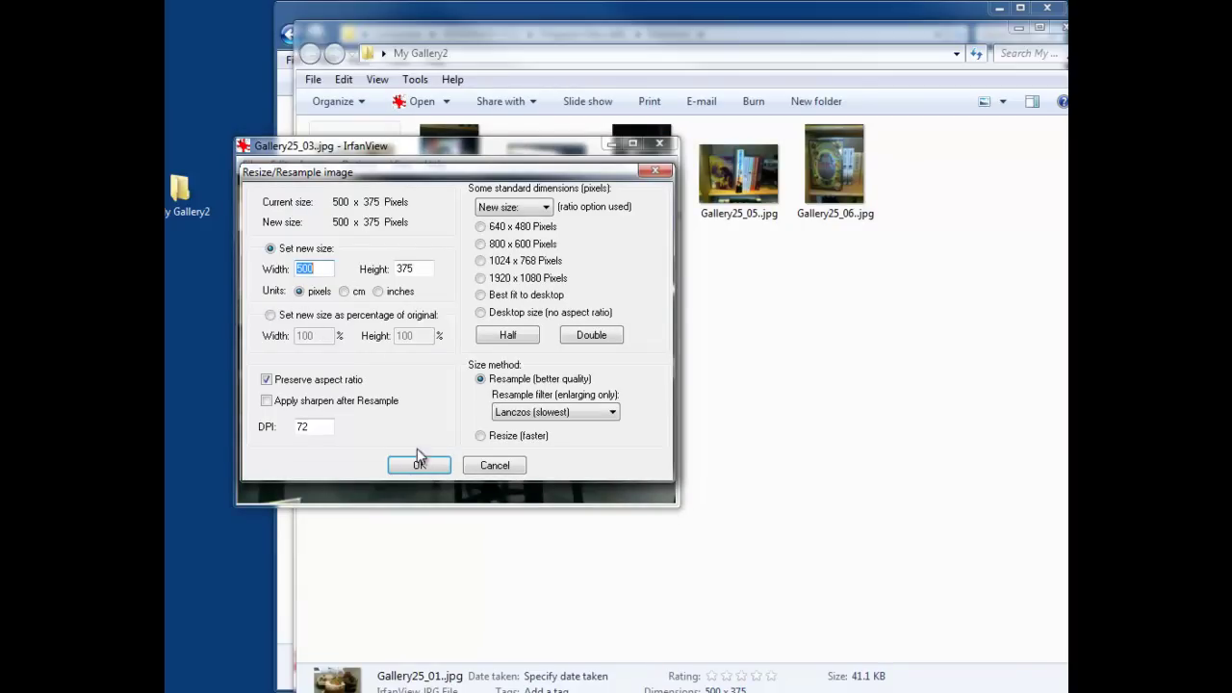
pyautogui.click(495, 465)
pyautogui.scroll(-1, 496, 417)
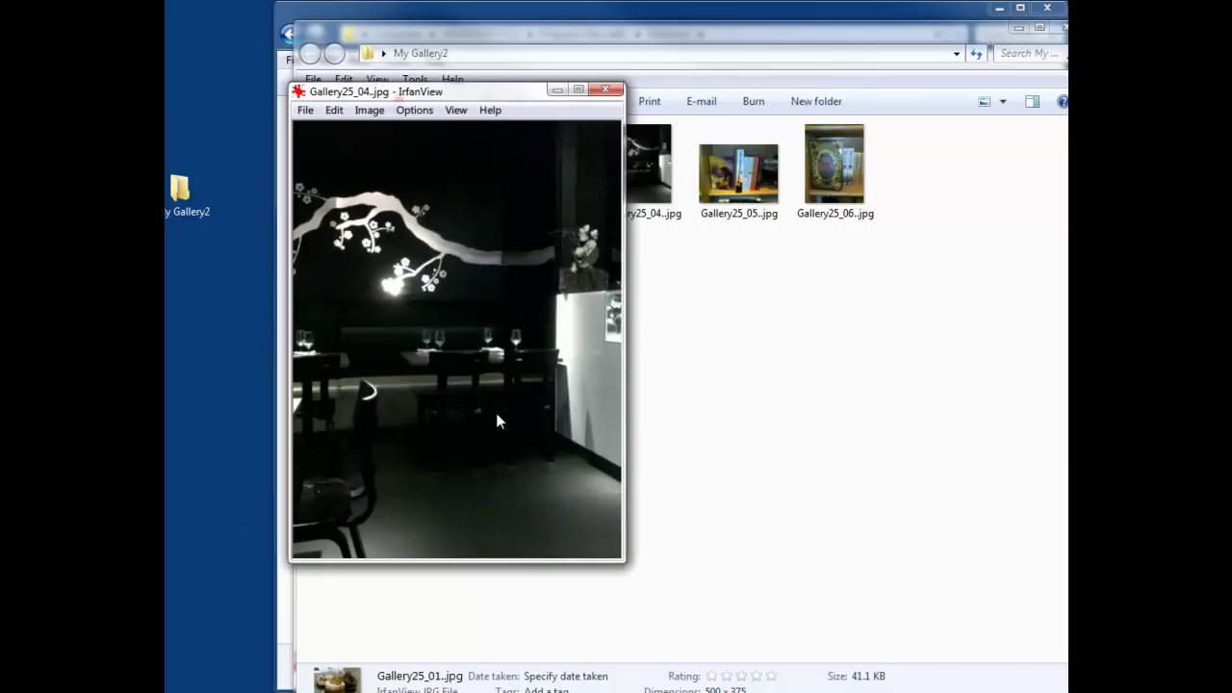
pyautogui.click(357, 110)
pyautogui.click(388, 303)
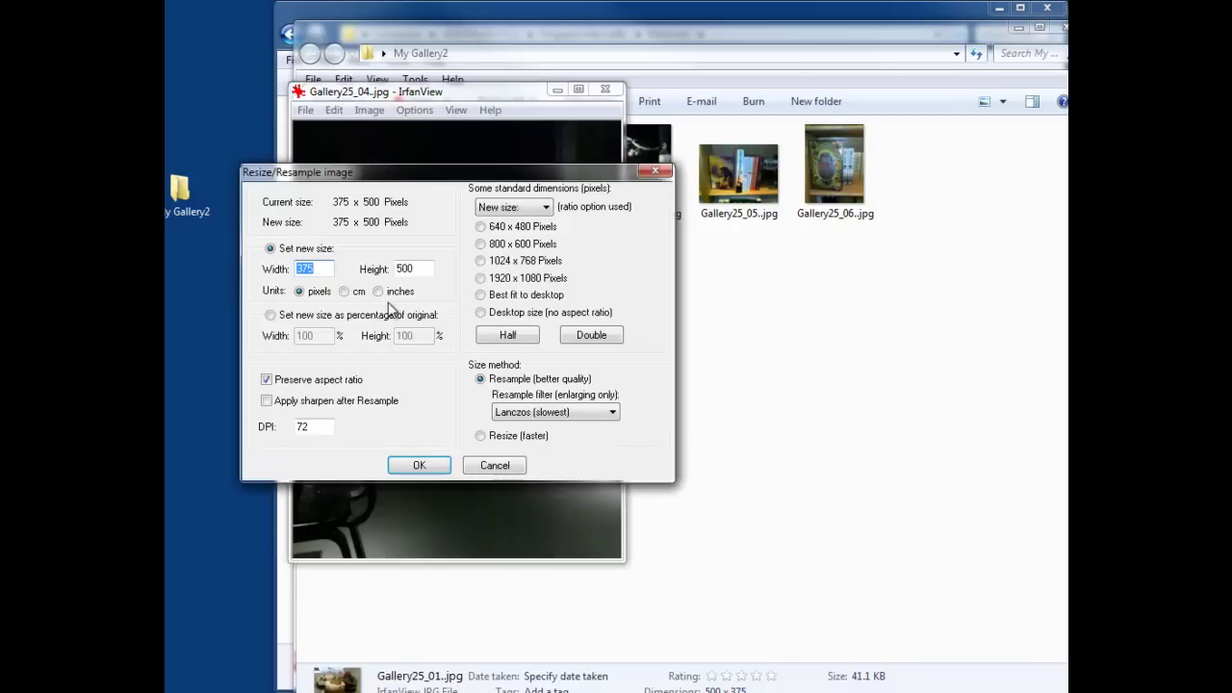
pyautogui.click(495, 465)
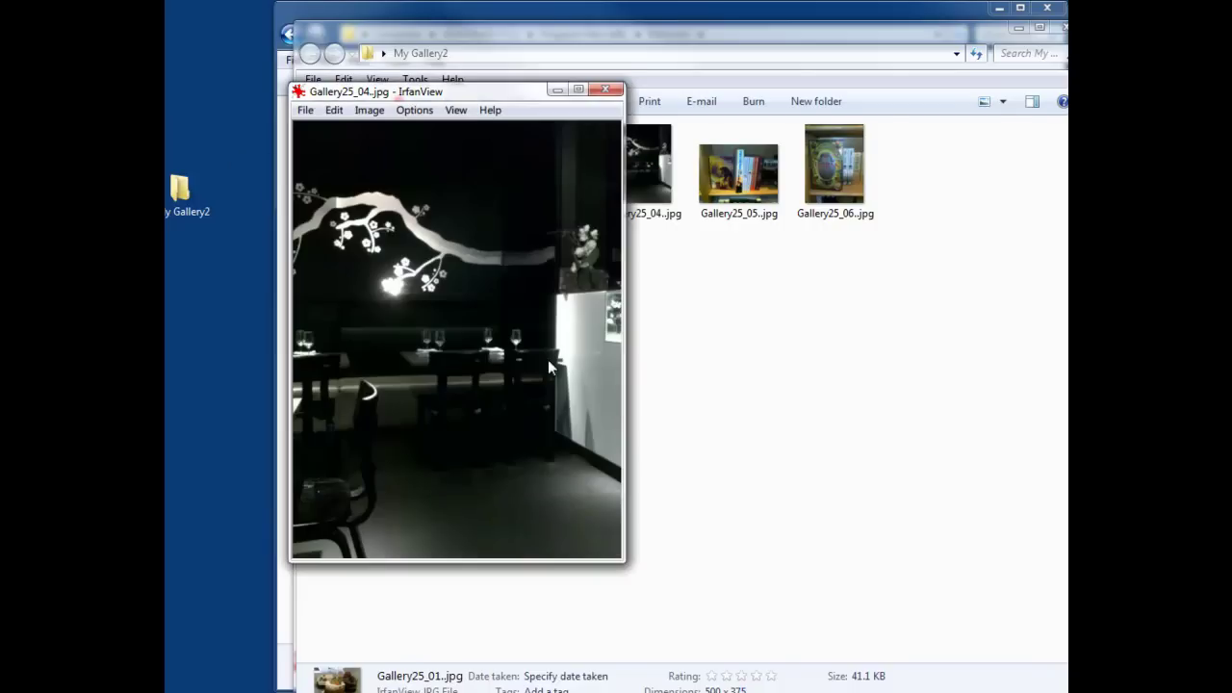
pyautogui.click(603, 92)
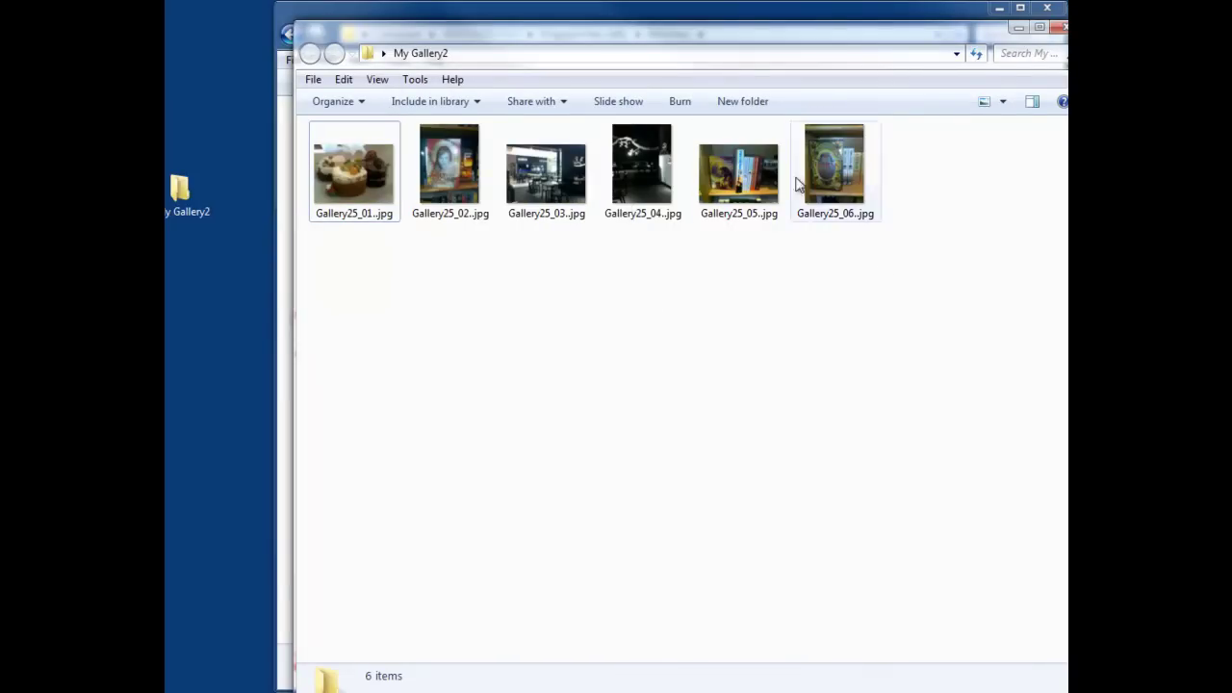
# Show My Gallery2 in Details view and check Gallery25_06's 375 x 500 dimensions.
pyautogui.click(1002, 103)
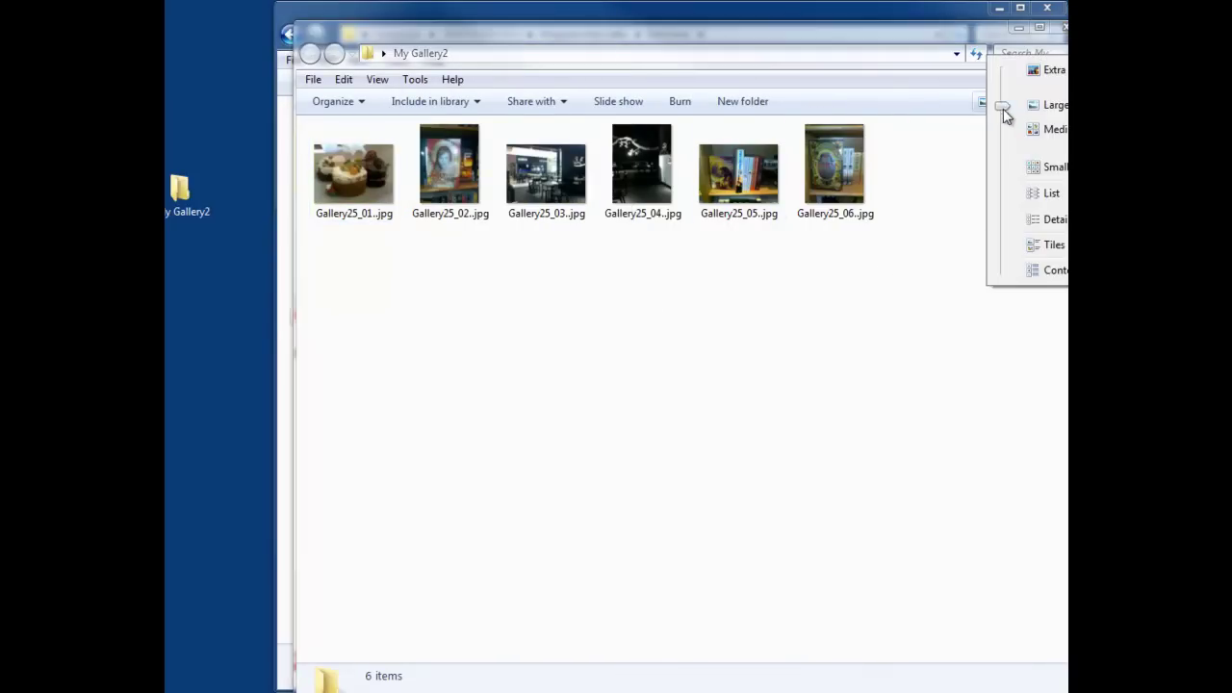
pyautogui.click(1049, 219)
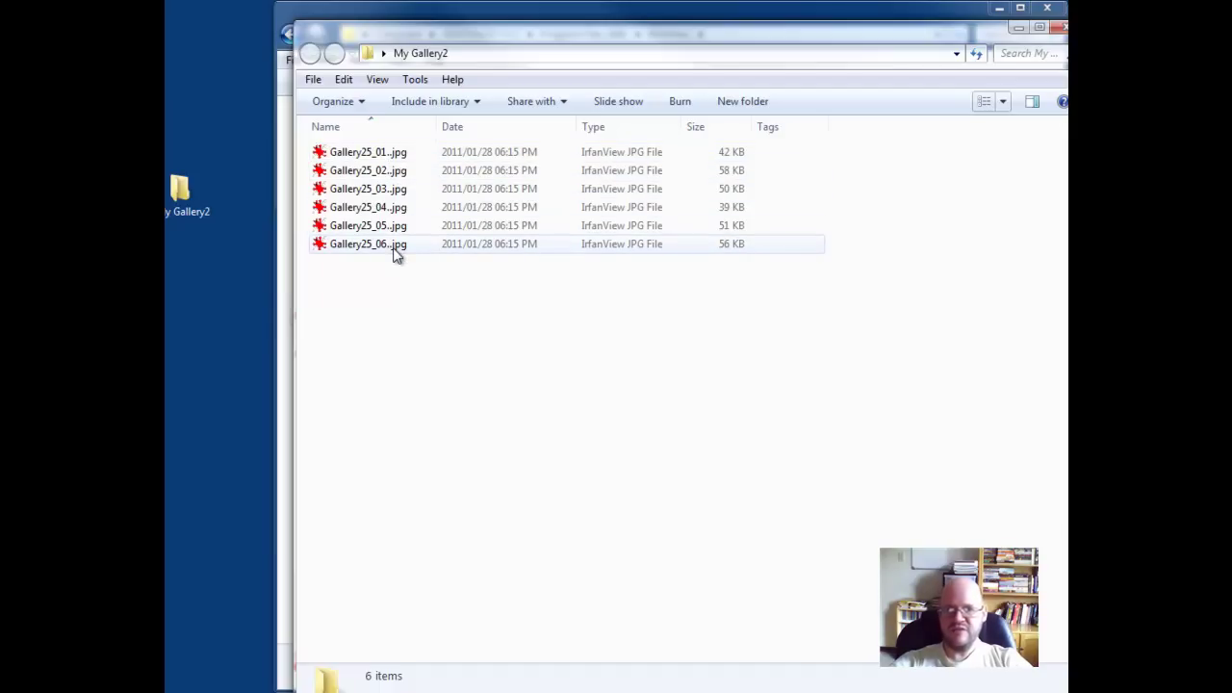
pyautogui.moveTo(401, 247)
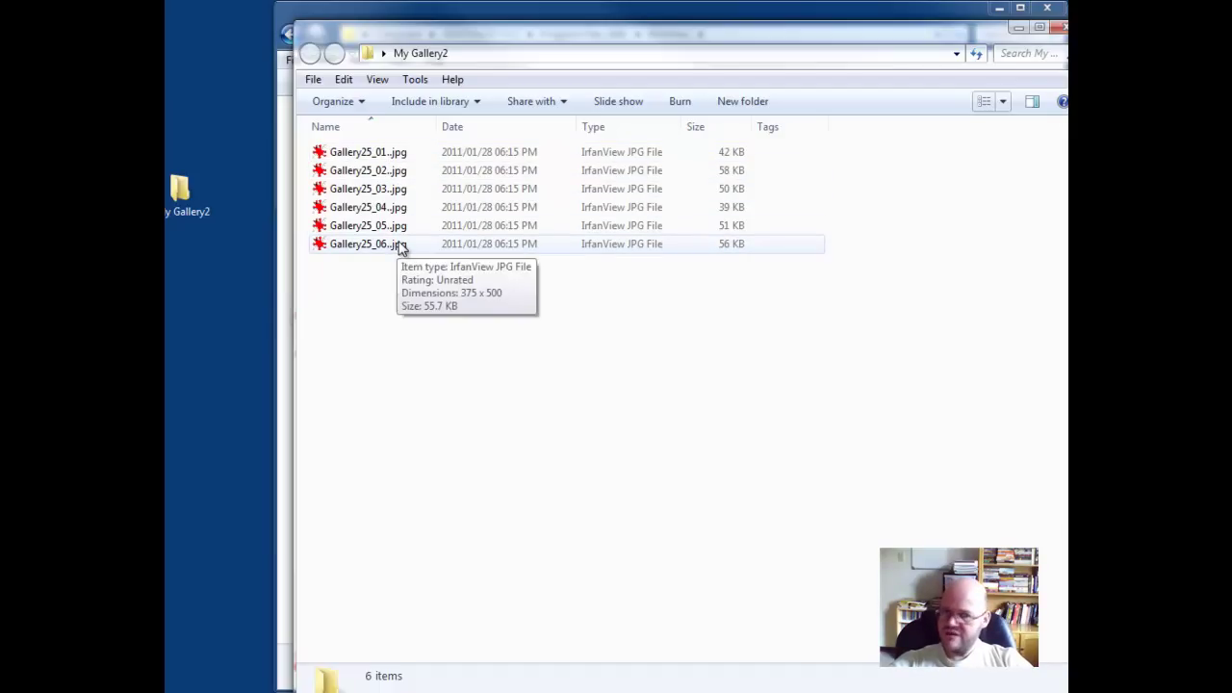